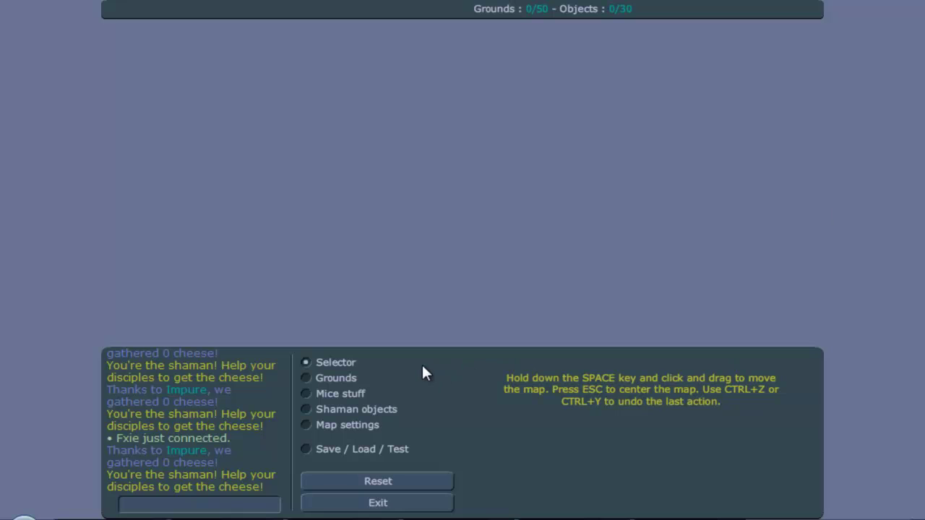
# Step: Switch the map editor to the Grounds category so the ground types are listed
pyautogui.click(359, 381)
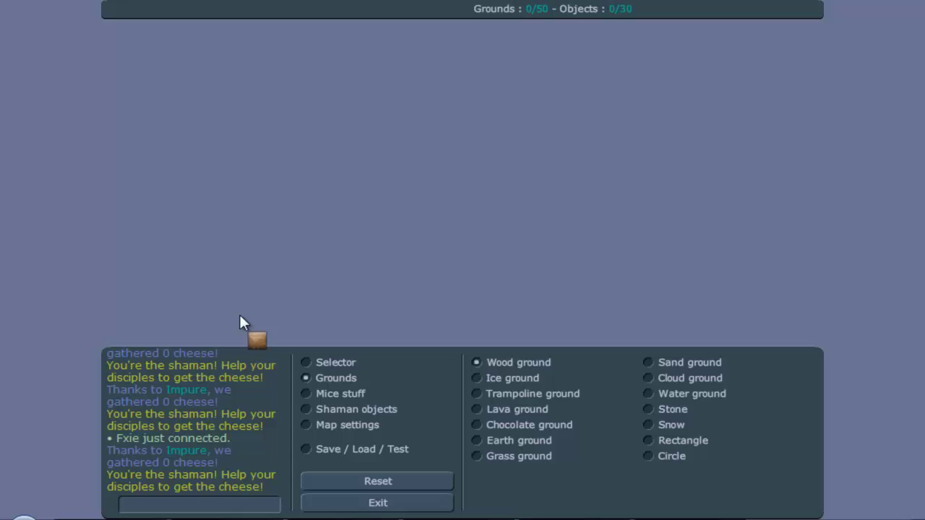
# Step: Place three small circle grounds in the map's centre and inspect each circle's properties
pyautogui.click(677, 462)
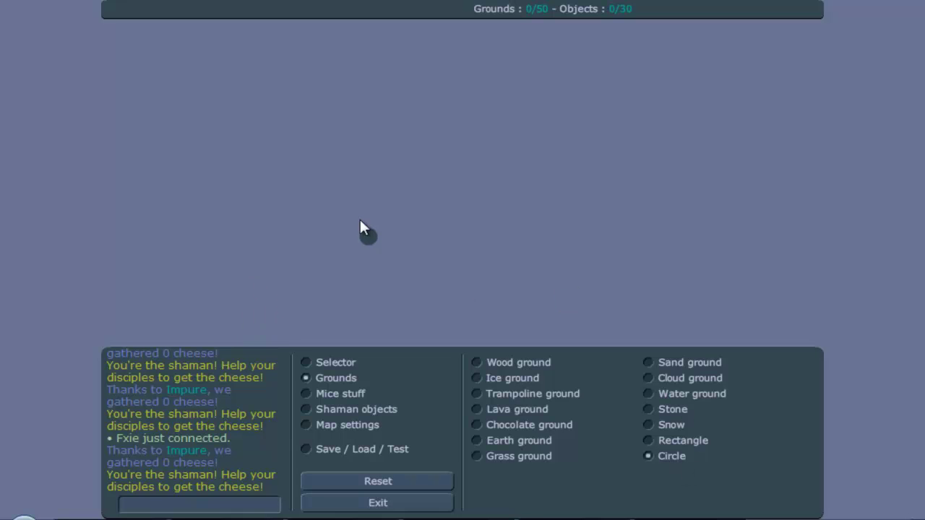
pyautogui.click(423, 278)
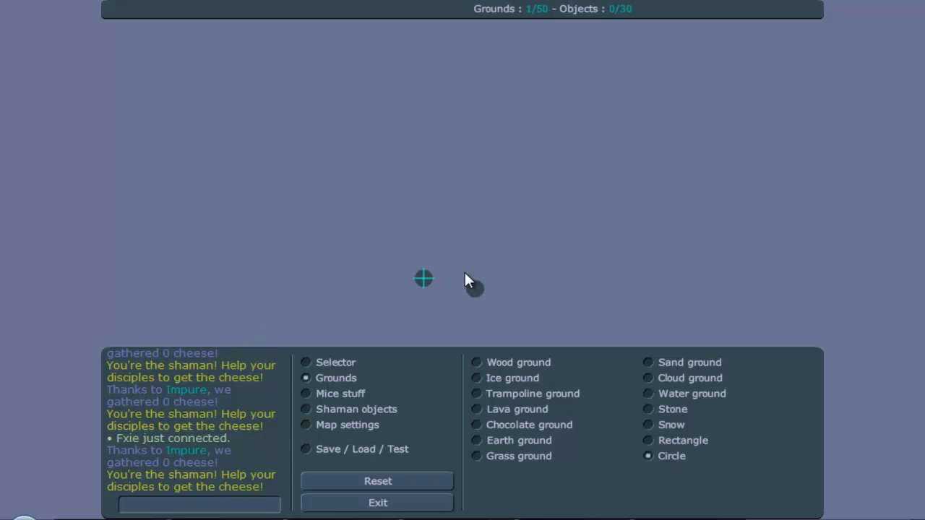
pyautogui.click(306, 363)
pyautogui.moveTo(451, 278); pyautogui.dragTo(453, 282)
pyautogui.click(427, 281)
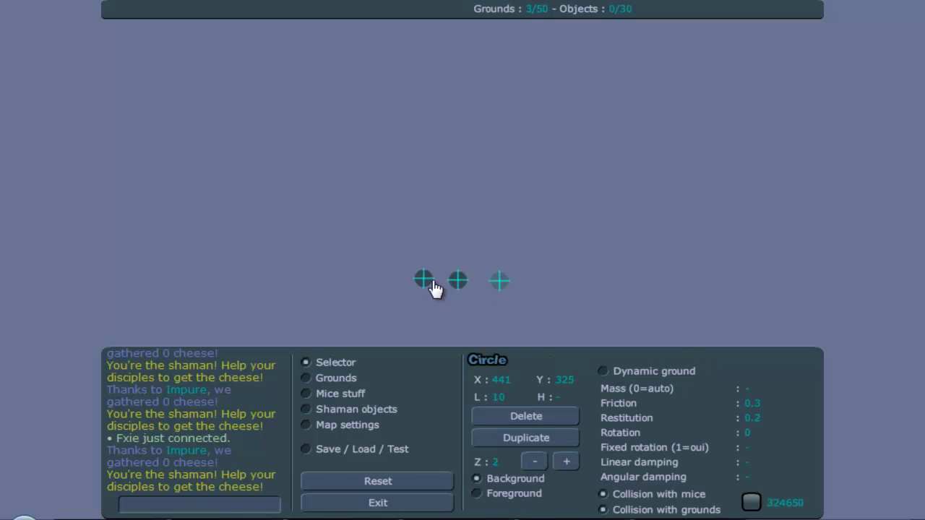
pyautogui.click(458, 281)
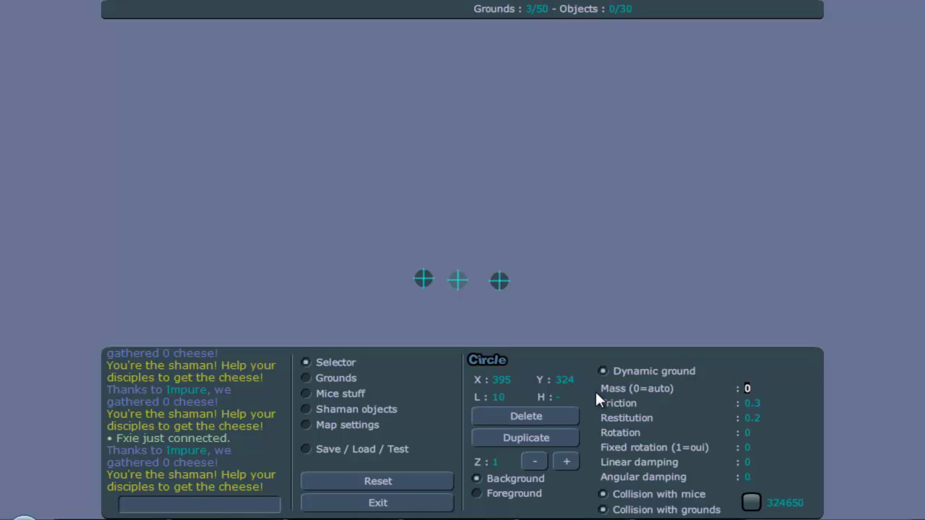
pyautogui.click(499, 280)
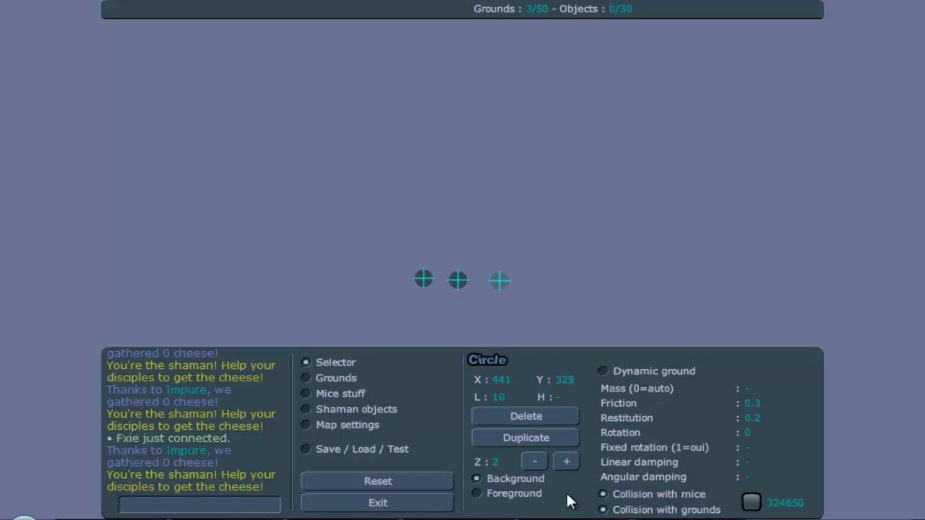
# Step: Export the map XML, paste it into Word, and target the middle circle's 66 mass value
pyautogui.click(393, 452)
pyautogui.click(527, 386)
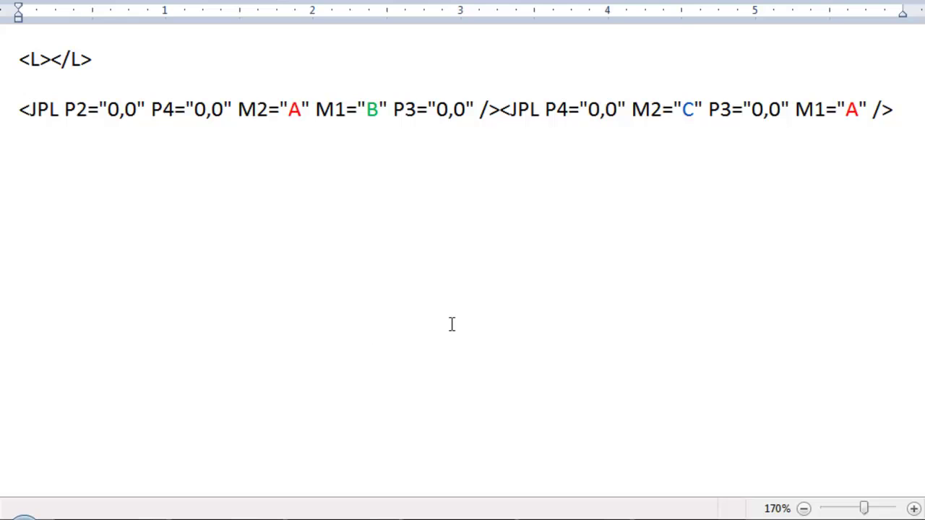
pyautogui.write('<C><P /><Z><S><S P="1,0,0.3,0.2,0,0,0,0" L="10" o="324650" X="357" H="10" Y="322" T="13" /><S P="1,66,0.3,0.2,0,0,0,0" L="10" o="324650" X="395" H="10" Y="324" T="13" /><S P="0,0,0.3,0.2,0,0,0,0" L="10" o="324650" X="441" H="10" Y="325" T="13" /></S><D /><O /></Z></C>')
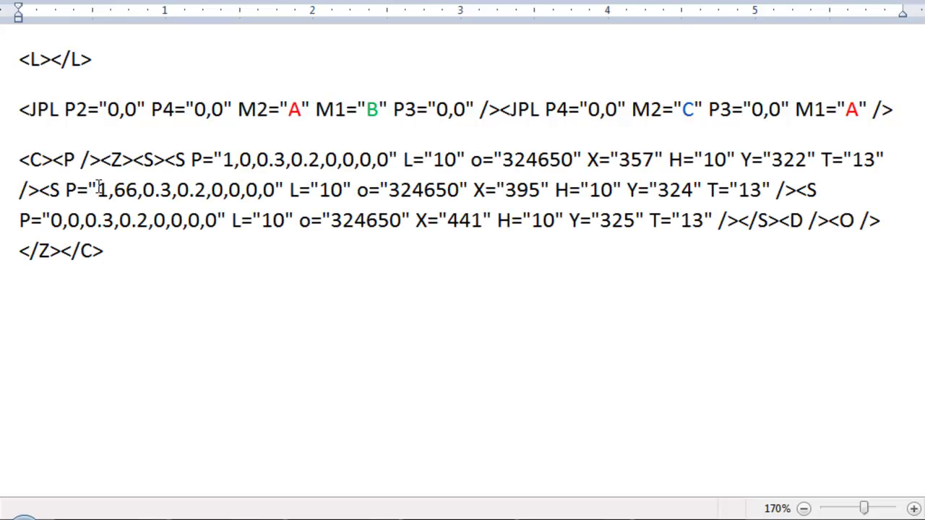
pyautogui.doubleClick(137, 185)
pyautogui.click(118, 187)
pyautogui.write('-')
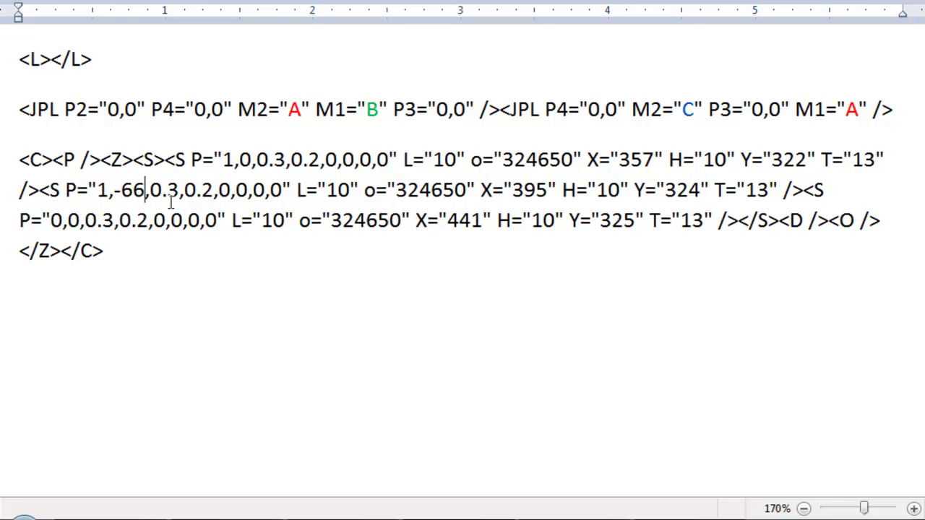
pyautogui.write('6')
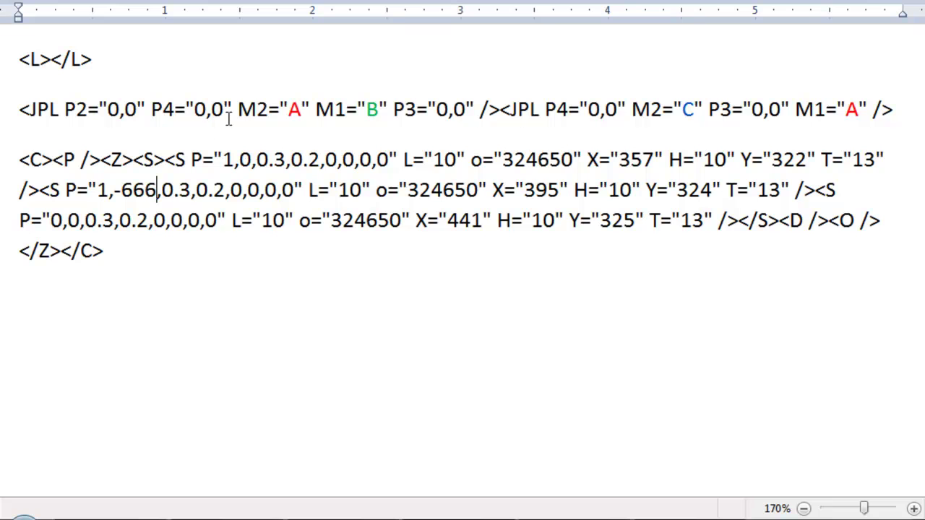
# Step: Insert an <L></L> block before </Z></C> and paste the JPL joint line inside it
pyautogui.moveTo(93, 59); pyautogui.dragTo(11, 59)
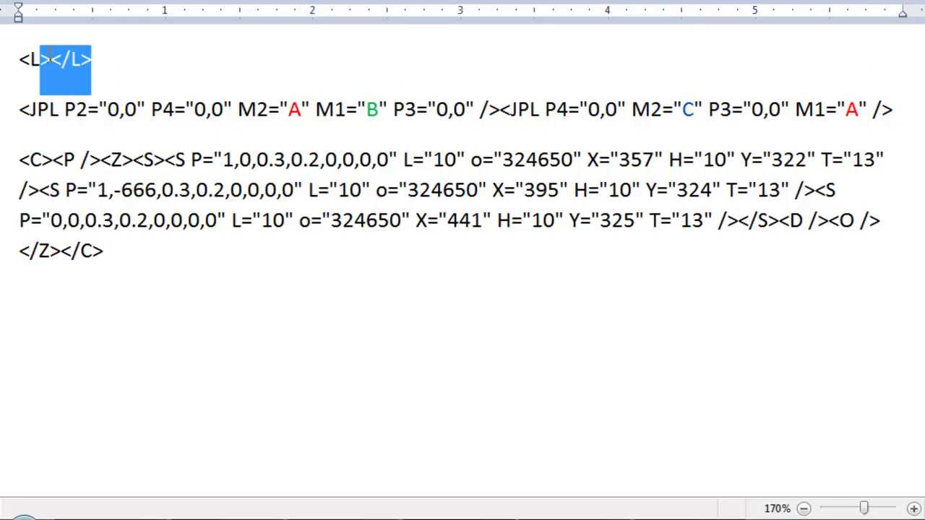
pyautogui.click(20, 251)
pyautogui.write('<L></L>')
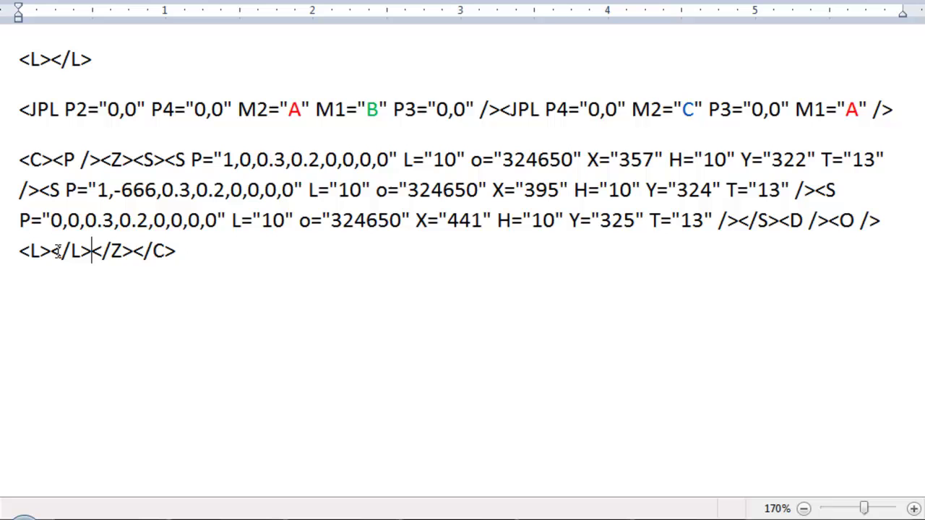
pyautogui.moveTo(887, 108); pyautogui.dragTo(2, 107)
pyautogui.hotkey('ctrl', 'c')
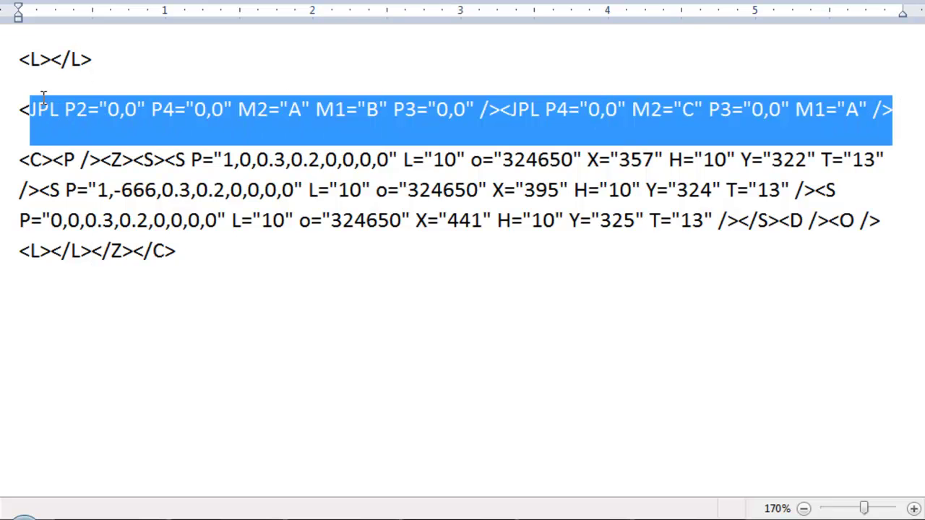
pyautogui.click(300, 273)
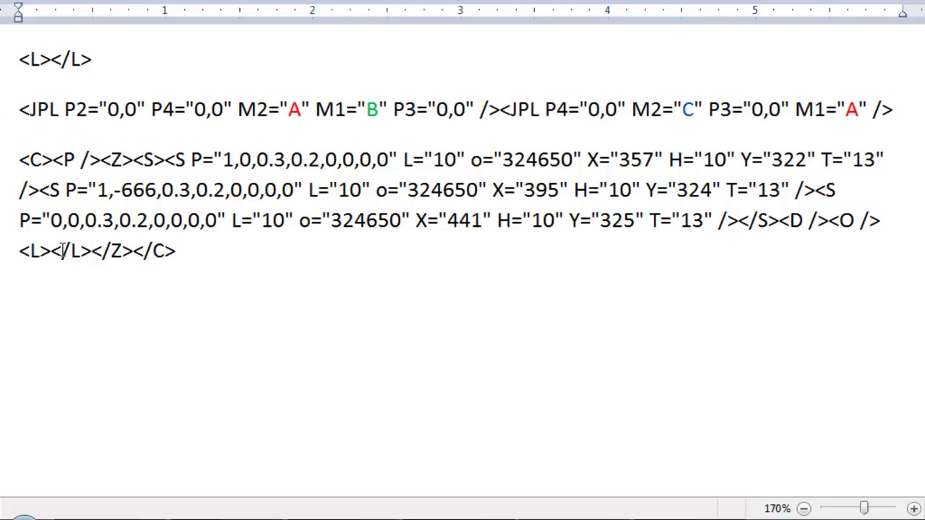
pyautogui.hotkey('ctrl', 'v')
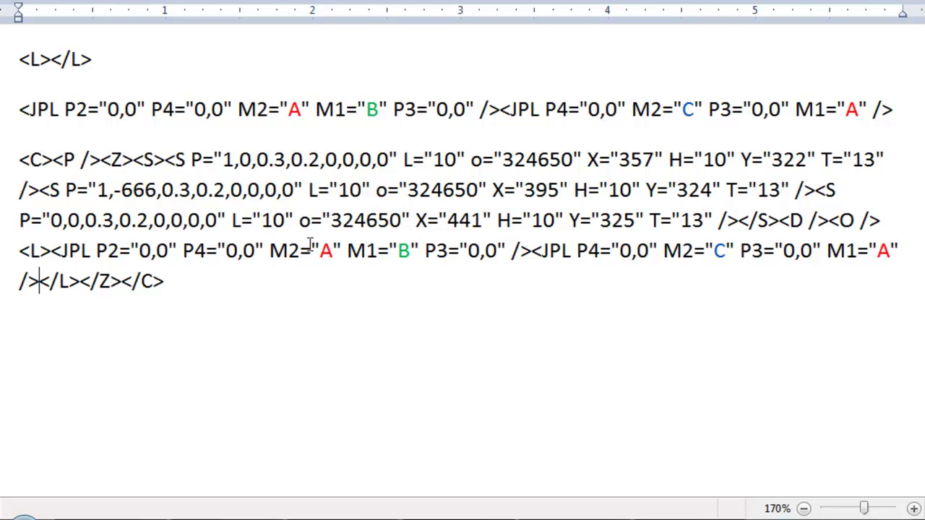
pyautogui.click(334, 250)
pyautogui.click(410, 250)
# Step: In the map editor, inspect the left, middle and right circles' properties
pyautogui.hotkey('alt', 'Tab')
pyautogui.click(337, 365)
pyautogui.click(424, 279)
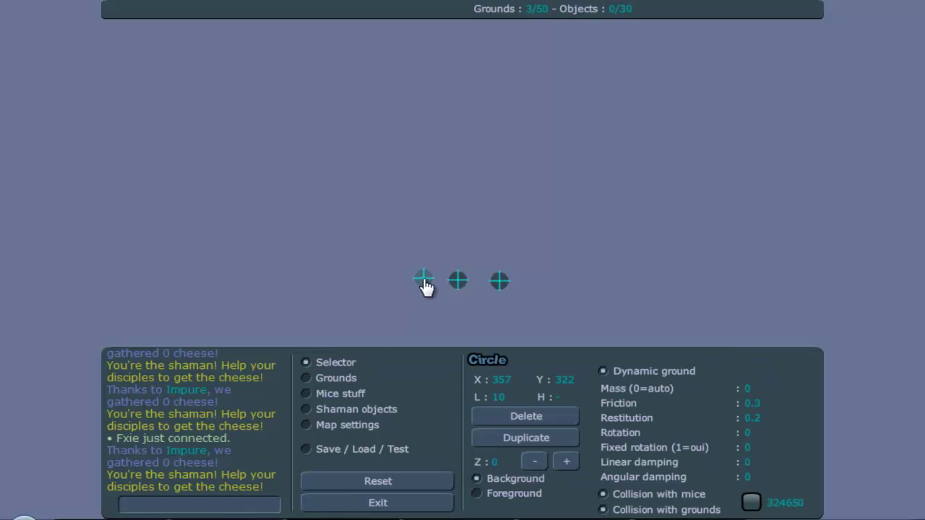
pyautogui.click(458, 281)
pyautogui.click(501, 283)
# Step: Set the joints to M2=0/M1=1 and M1=0/M2=2, then select the whole map XML
pyautogui.hotkey('alt', 'Tab')
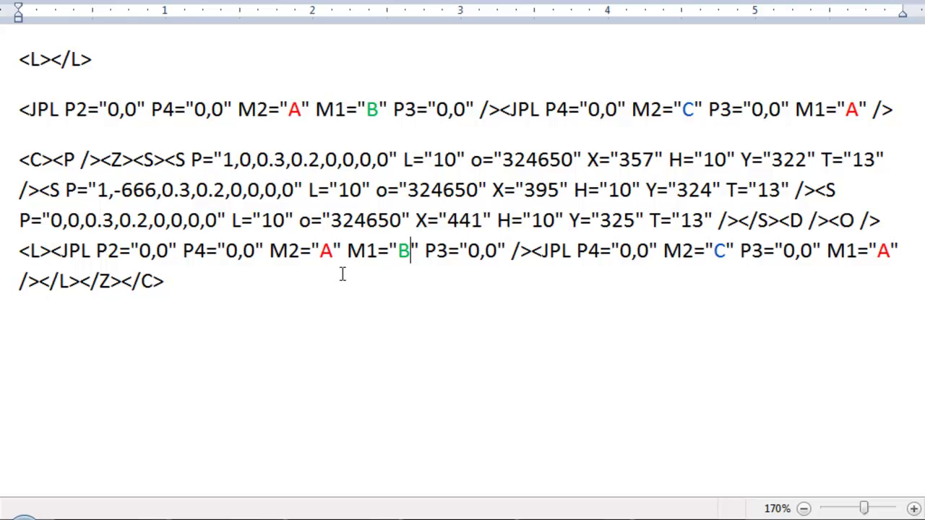
pyautogui.click(336, 250)
pyautogui.press('BackSpace')
pyautogui.write('0')
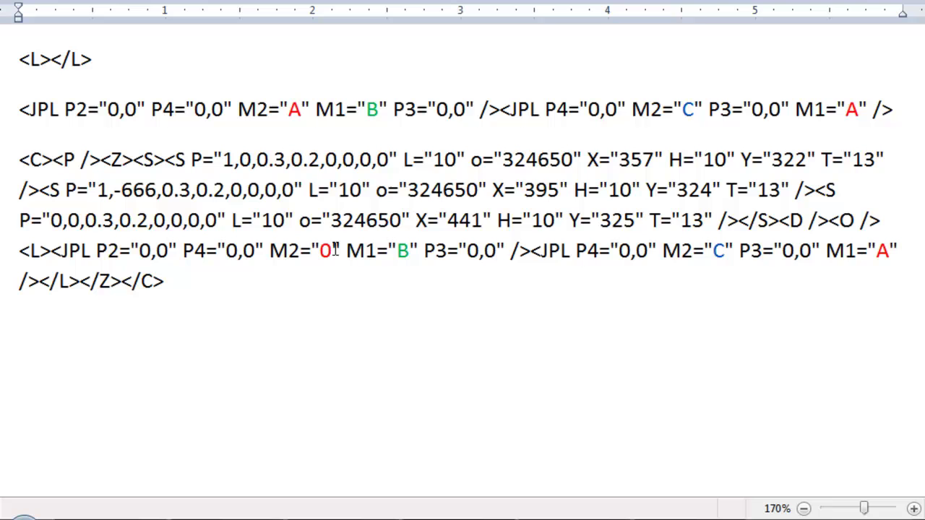
pyautogui.press('BackSpace')
pyautogui.write('1')
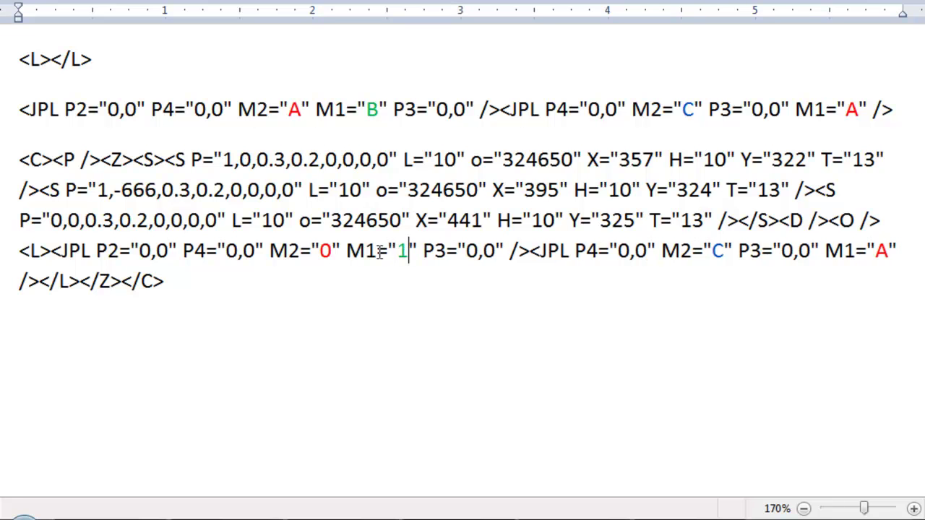
pyautogui.press('BackSpace')
pyautogui.write('9')
pyautogui.press('BackSpace')
pyautogui.write('0')
pyautogui.press('BackSpace')
pyautogui.write('2')
pyautogui.moveTo(198, 280)
pyautogui.mouseDown()
pyautogui.moveTo(138, 190)
pyautogui.moveTo(7, 178)
pyautogui.mouseUp()
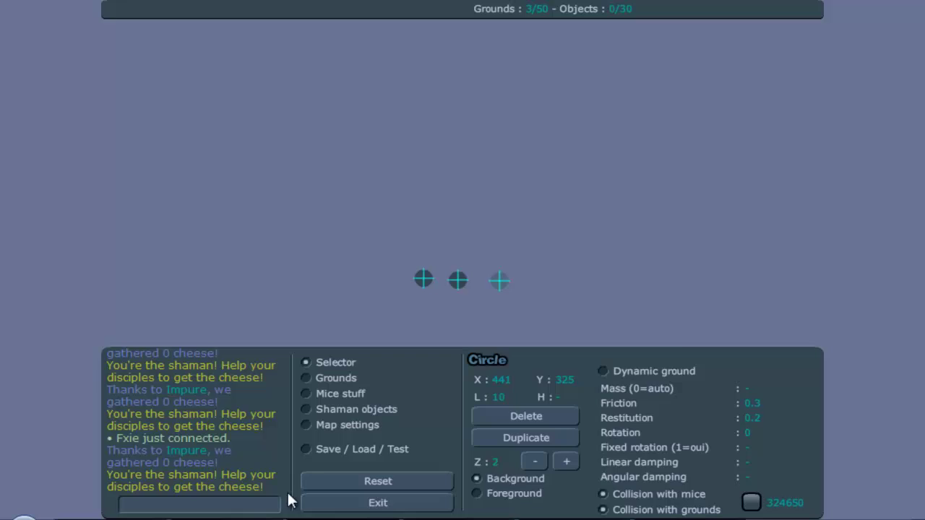
# Step: Paste the edited map code into Save/Load/Test and load it
pyautogui.click(306, 448)
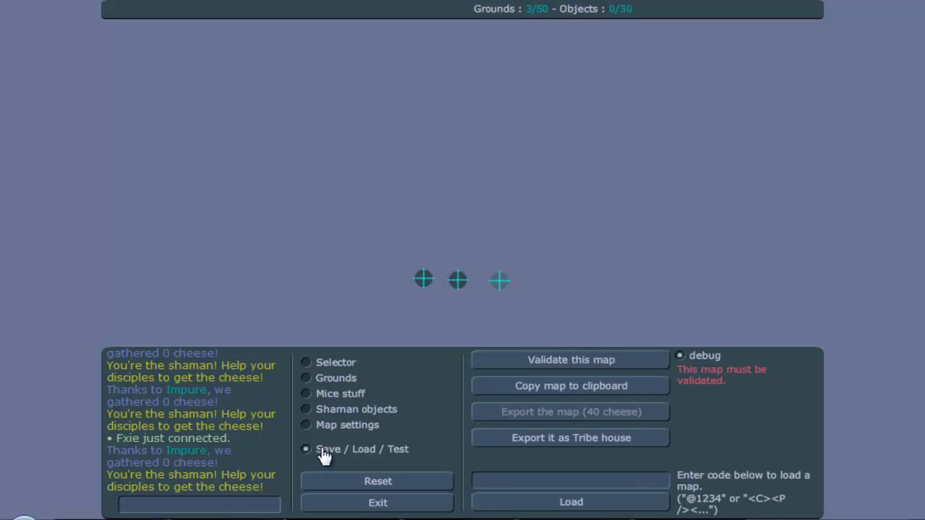
pyautogui.click(599, 483)
pyautogui.hotkey('ctrl', 'v')
pyautogui.click(584, 502)
# Step: Draw a long wood plank under the circles and choose the Mice spawn item
pyautogui.click(352, 383)
pyautogui.moveTo(100, 322)
pyautogui.mouseDown()
pyautogui.moveTo(821, 341)
pyautogui.moveTo(820, 350)
pyautogui.mouseUp()
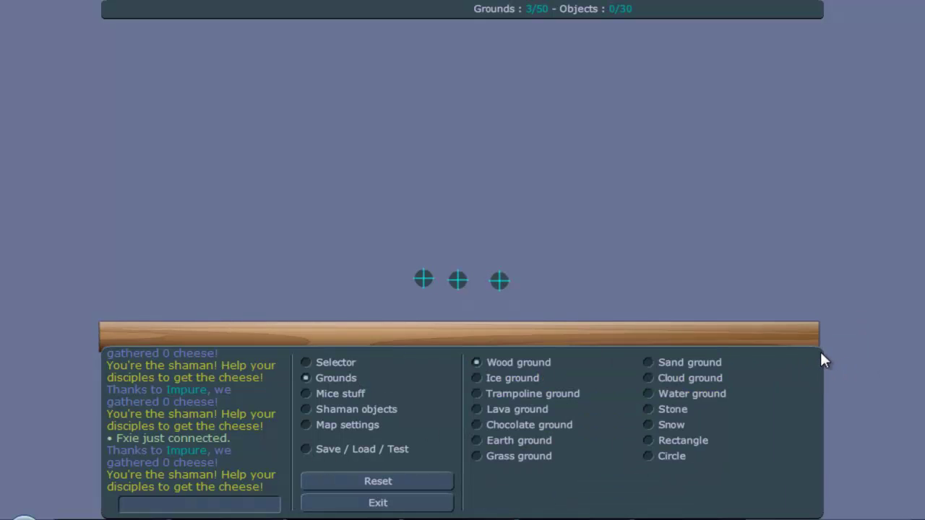
pyautogui.click(338, 396)
pyautogui.click(484, 399)
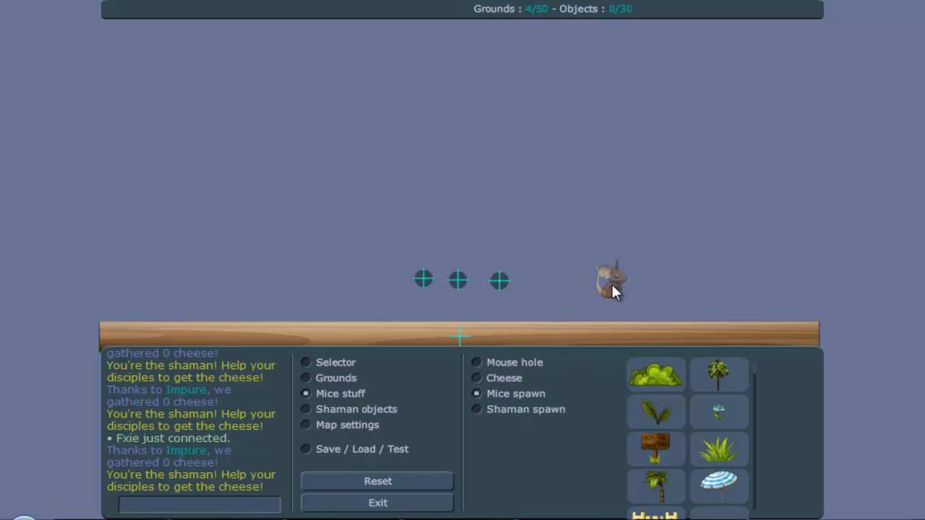
# Step: Validate the map and test the mouse jumping and running on the wood floor
pyautogui.click(400, 451)
pyautogui.click(558, 360)
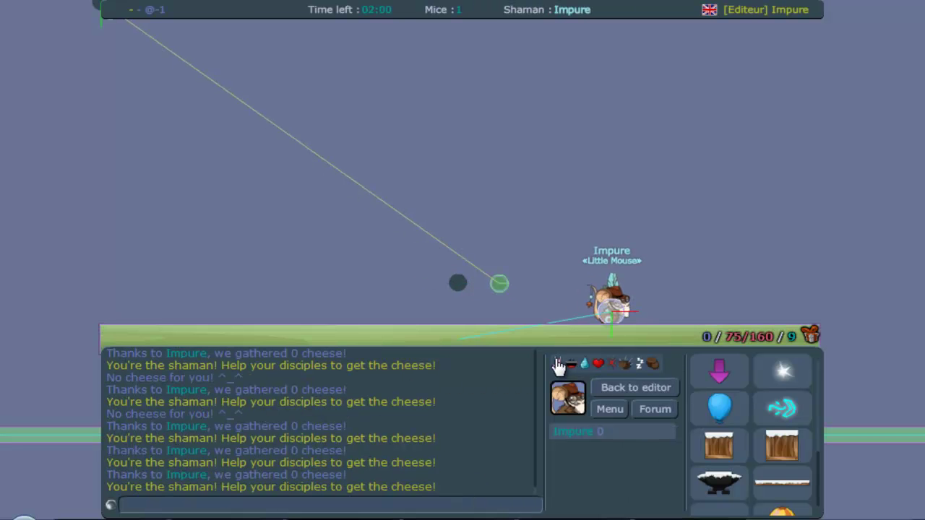
pyautogui.press('Up')
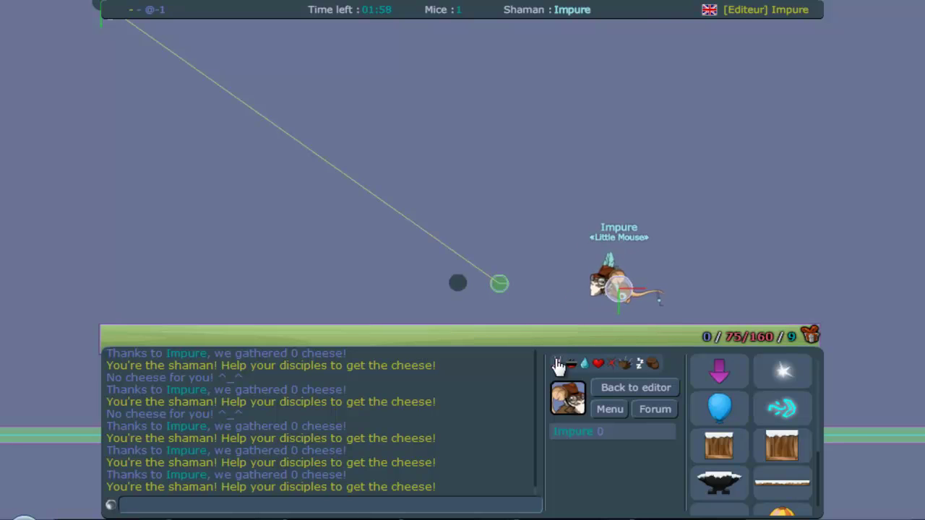
pyautogui.press('Right')
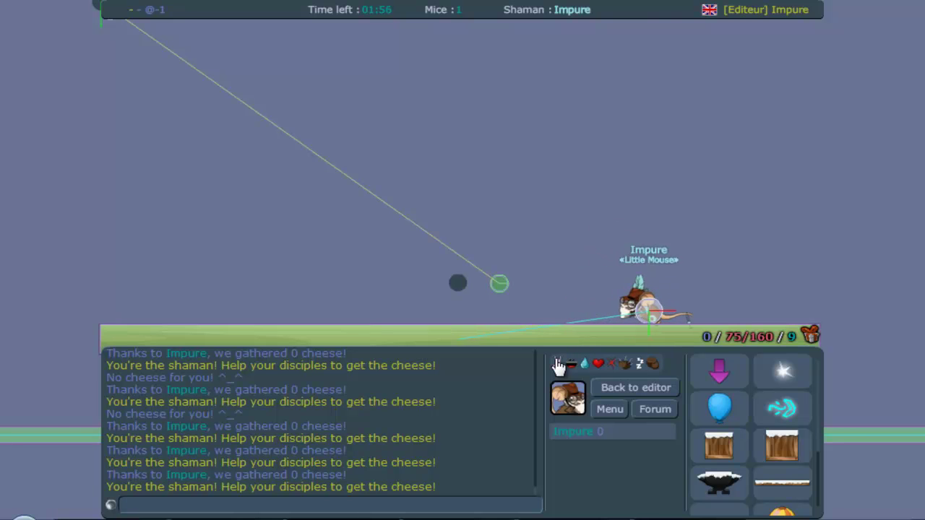
pyautogui.press('Right')
pyautogui.press('Left')
pyautogui.press('Right')
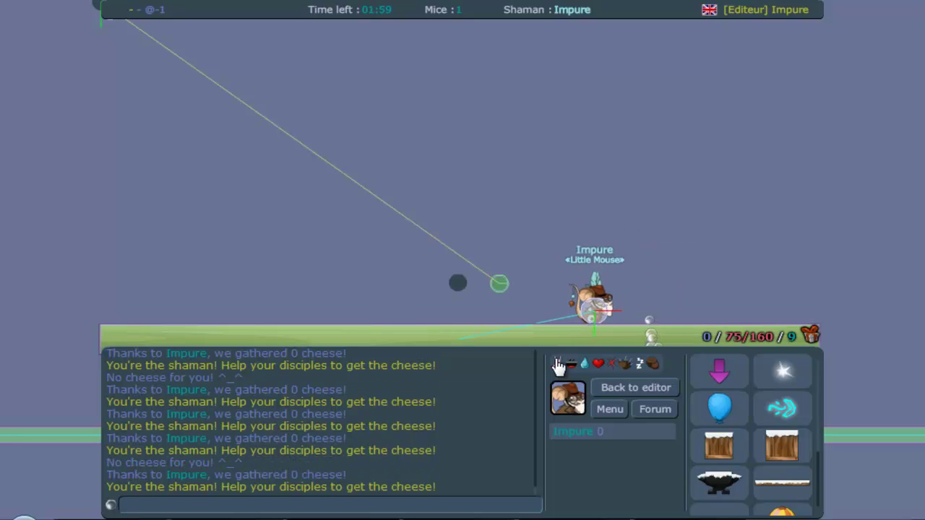
# Step: Return to the editor and test-play again, jumping and running left and right
pyautogui.click(624, 383)
pyautogui.click(346, 448)
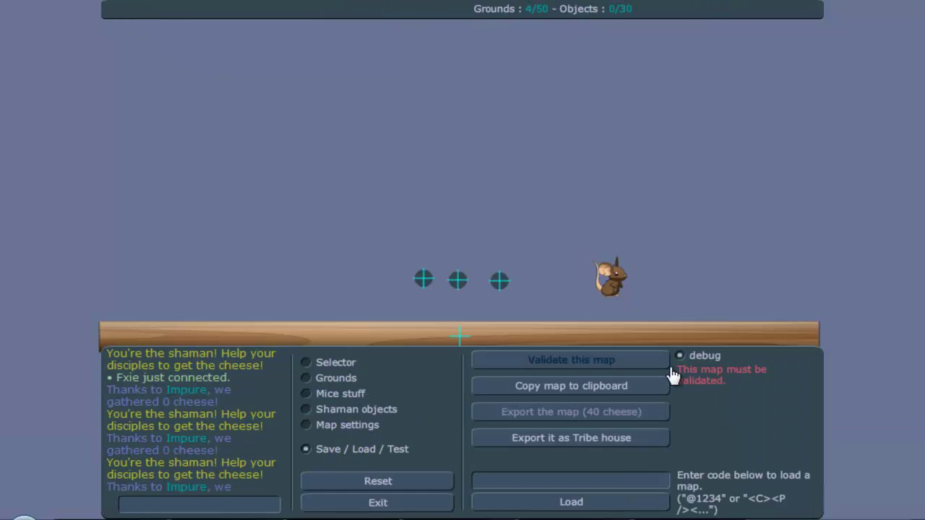
pyautogui.click(571, 359)
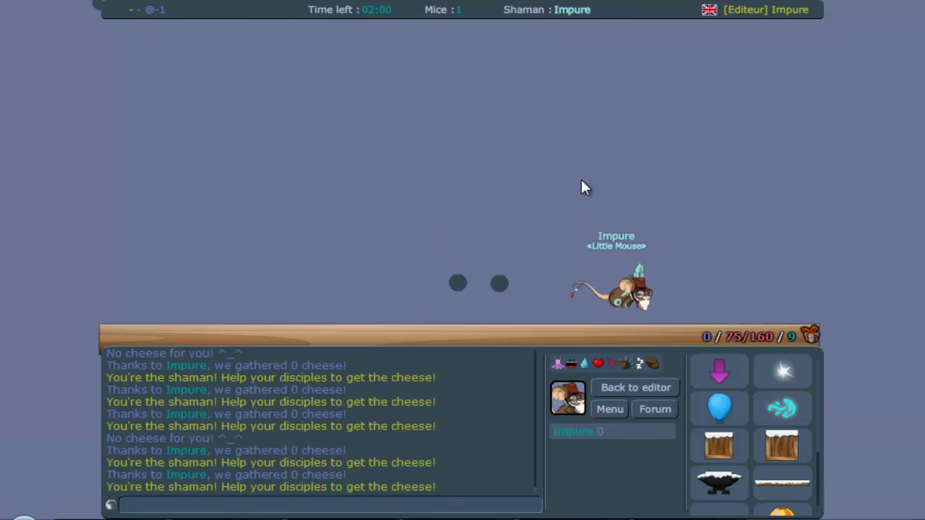
pyautogui.press('Up')
pyautogui.press('Left')
pyautogui.press('Right')
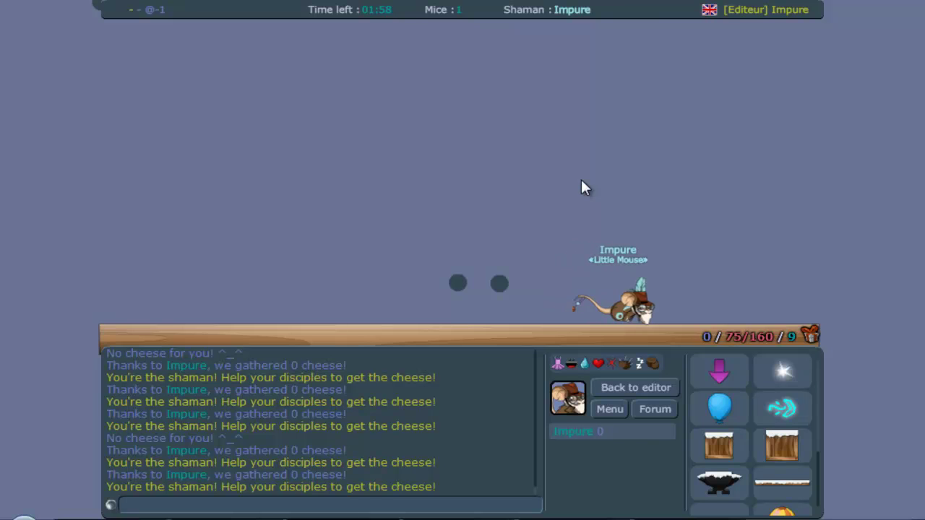
pyautogui.press('Left')
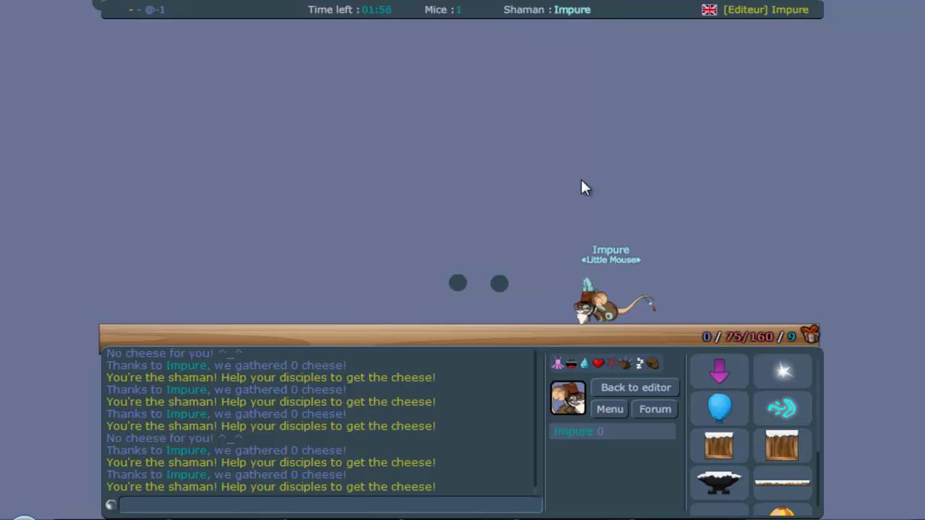
# Step: Duplicate the middle circle just below the mouse spawn and validate the map for testing
pyautogui.click(623, 388)
pyautogui.click(458, 281)
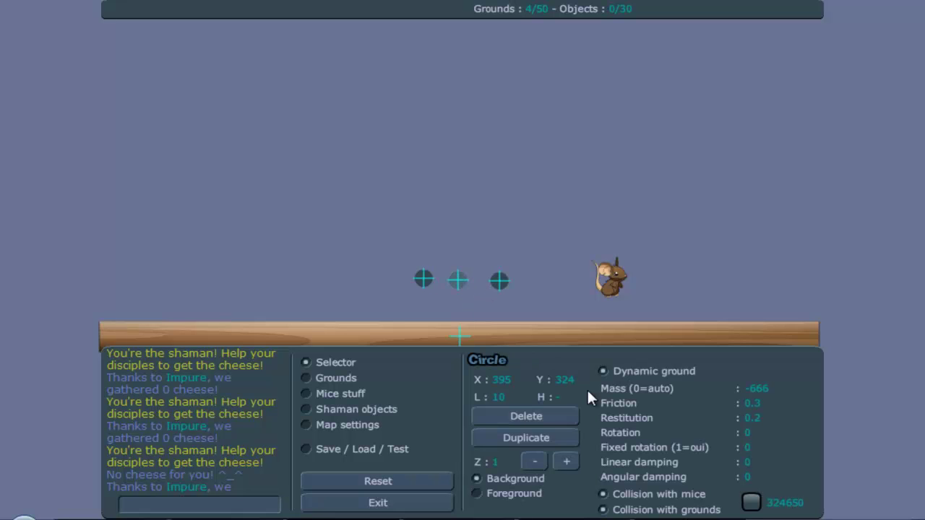
pyautogui.click(538, 447)
pyautogui.click(612, 305)
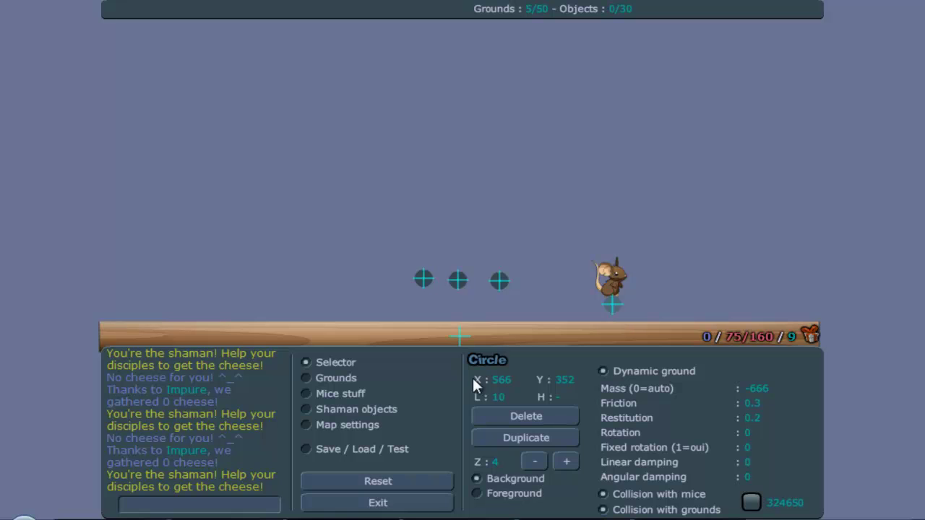
pyautogui.click(394, 449)
pyautogui.click(588, 365)
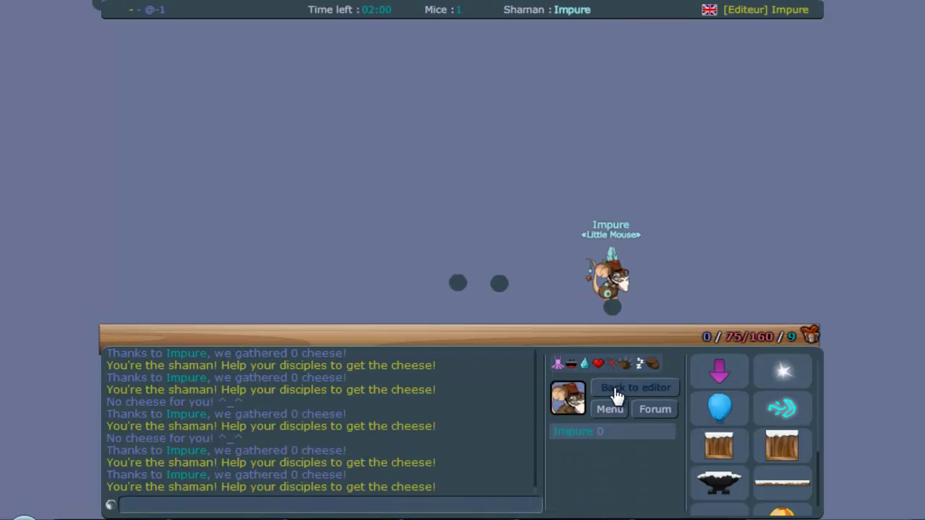
# Step: Draw a rectangle ground right of the mouse, delete the stray piece, and select the rectangle
pyautogui.click(615, 388)
pyautogui.click(340, 378)
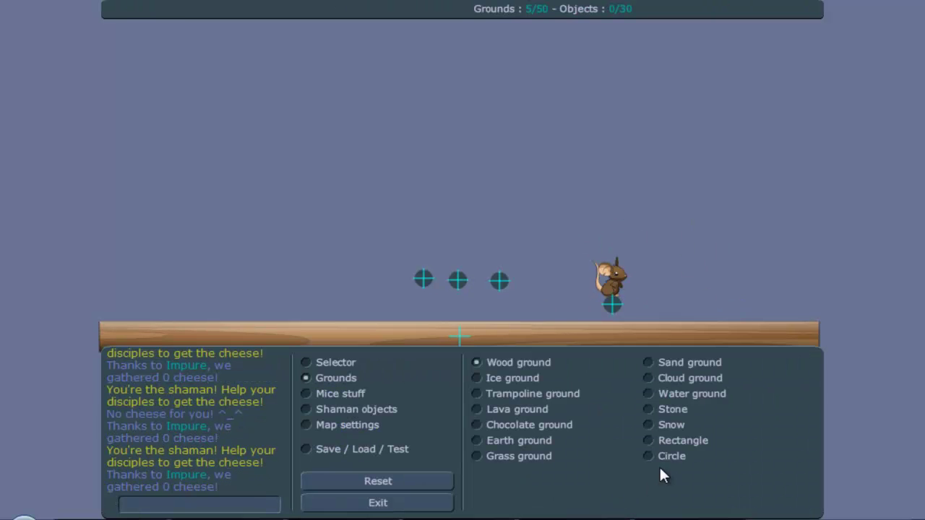
pyautogui.click(648, 440)
pyautogui.moveTo(626, 284); pyautogui.dragTo(800, 313)
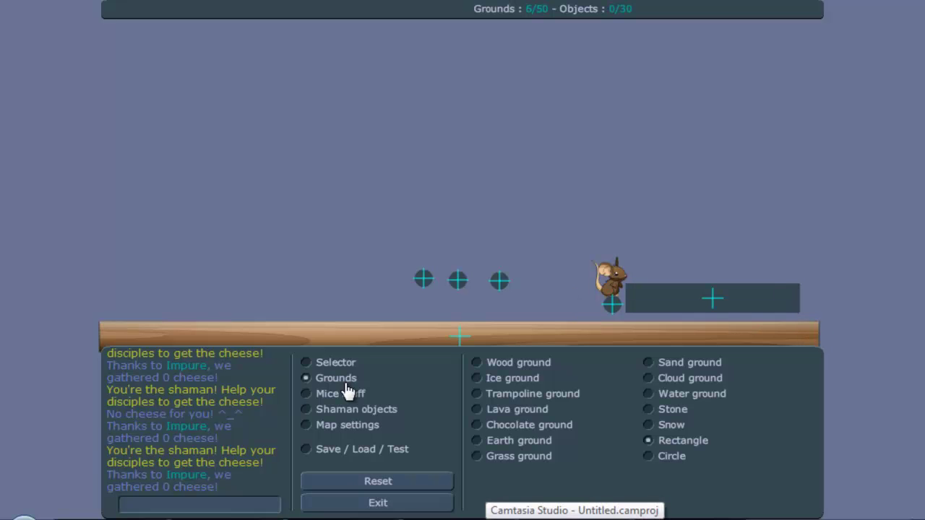
pyautogui.click(662, 305)
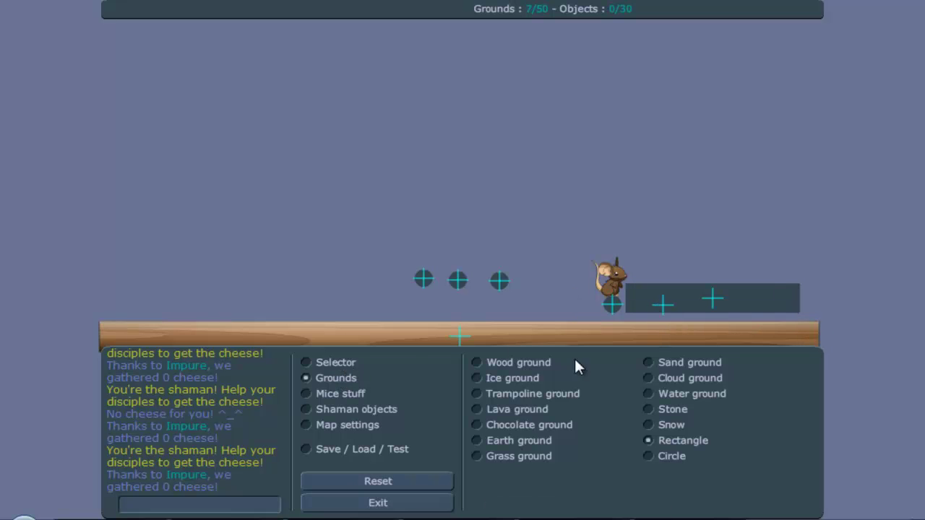
pyautogui.click(336, 363)
pyautogui.click(663, 307)
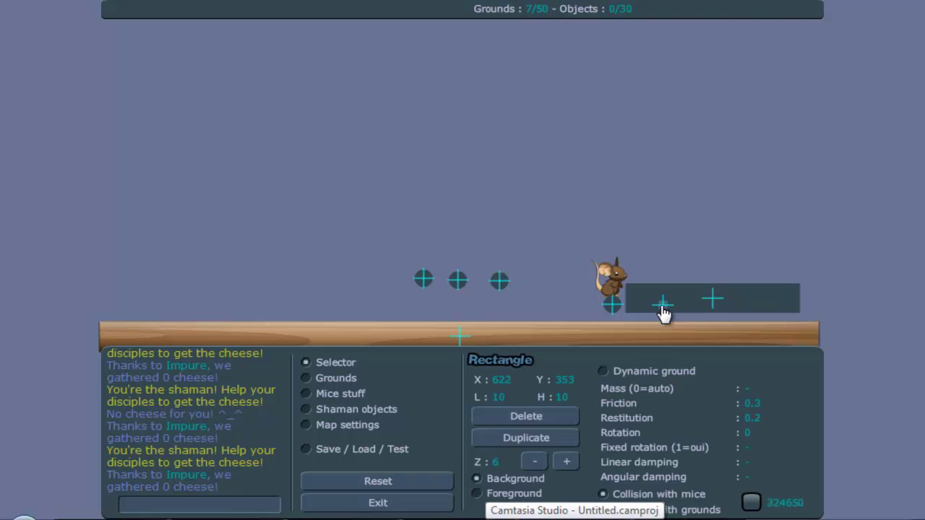
pyautogui.click(575, 417)
pyautogui.click(754, 303)
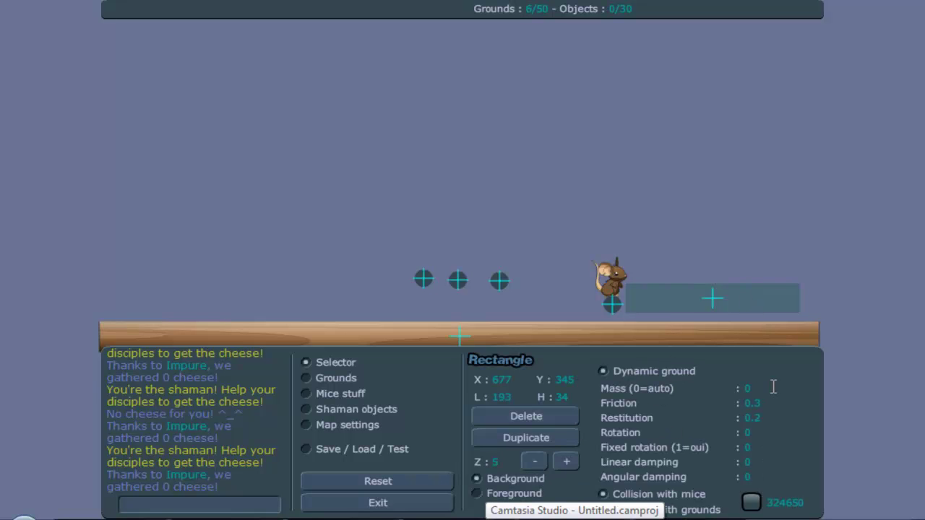
# Step: Copy the map code, paste it into Word, and select the whole code paragraph
pyautogui.click(365, 448)
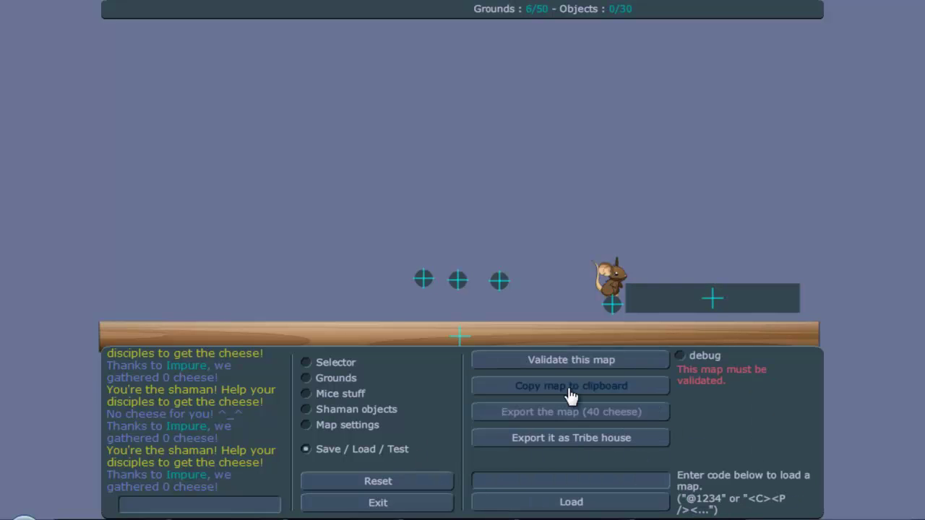
pyautogui.click(570, 394)
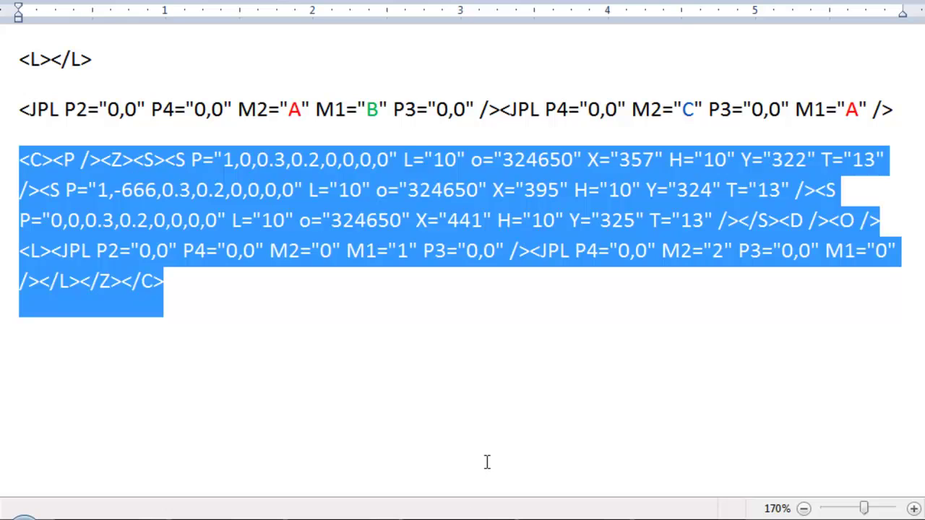
pyautogui.hotkey('ctrl', 'v')
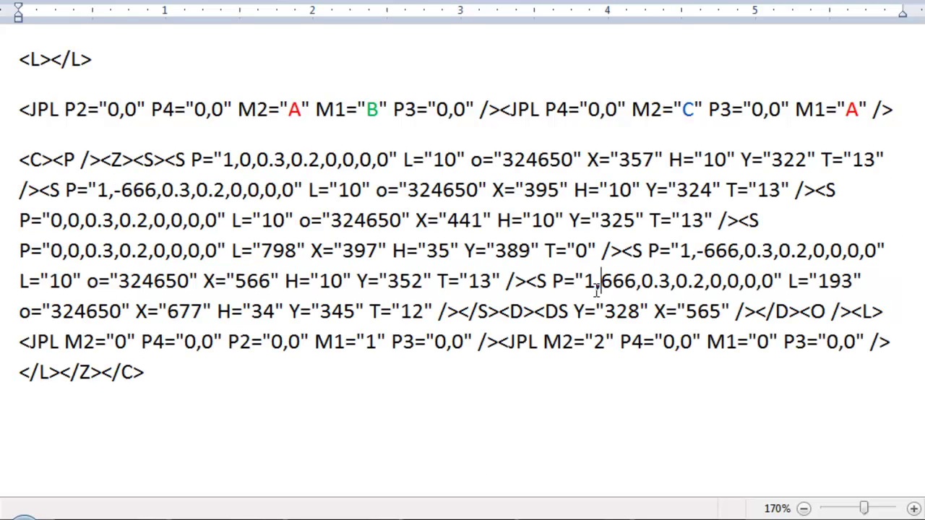
pyautogui.write('-')
pyautogui.moveTo(359, 427); pyautogui.dragTo(2, 149)
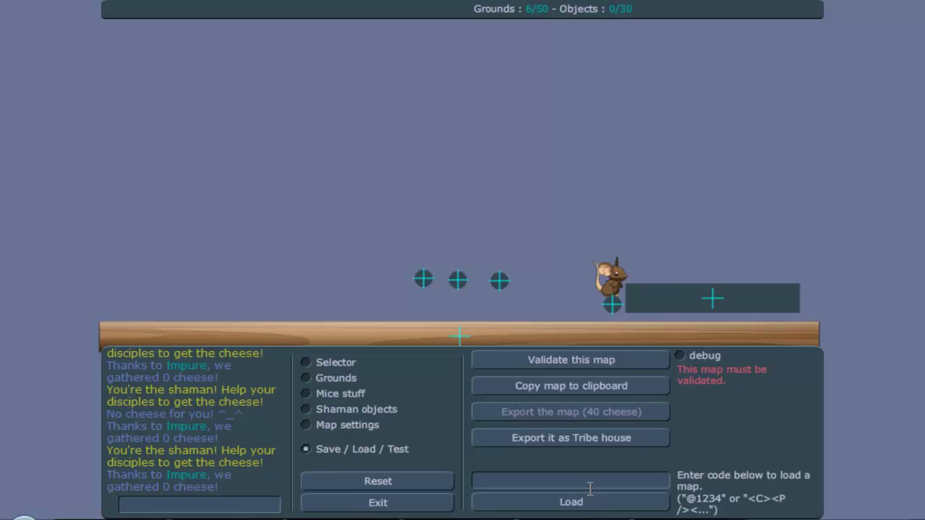
# Step: Load the edited code, validate the map, and jump and walk the mouse toward the rectangle
pyautogui.hotkey('ctrl', 'v')
pyautogui.click(587, 503)
pyautogui.click(541, 358)
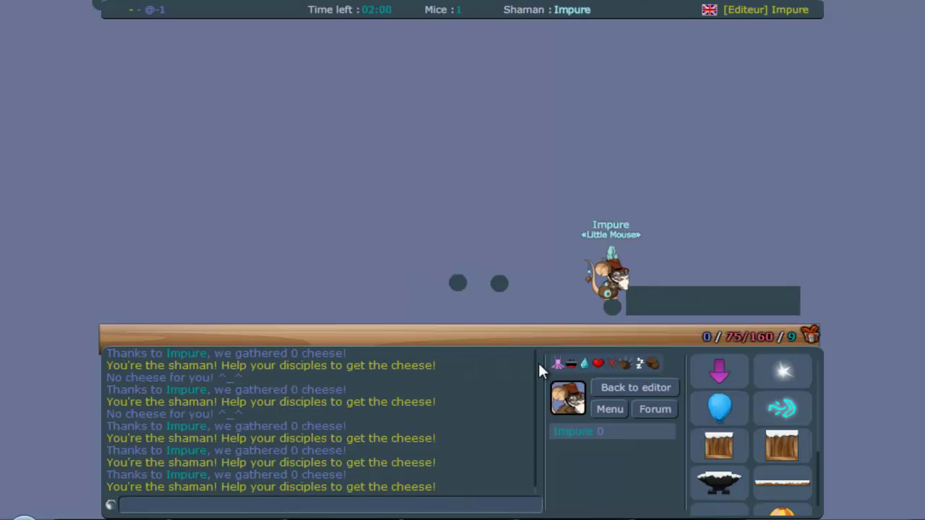
pyautogui.press('Up')
pyautogui.press('Right')
pyautogui.press('Up')
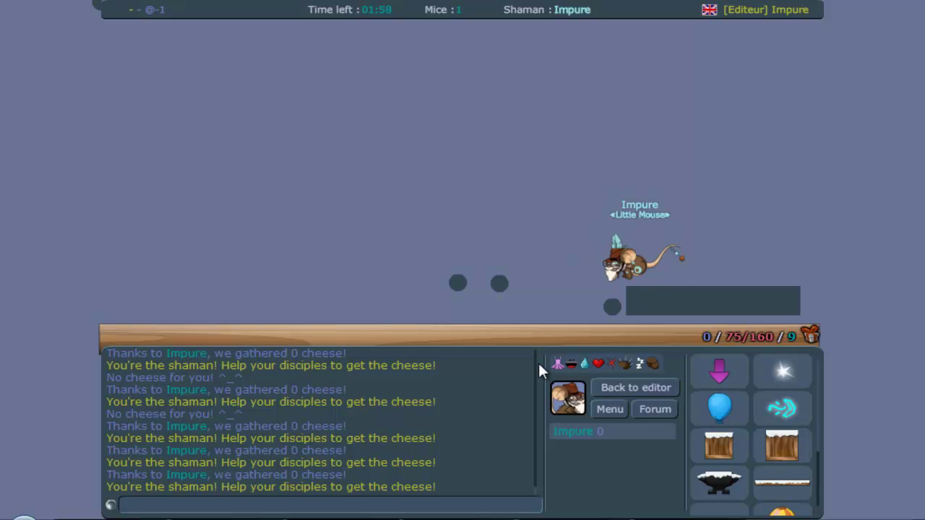
pyautogui.press('Left')
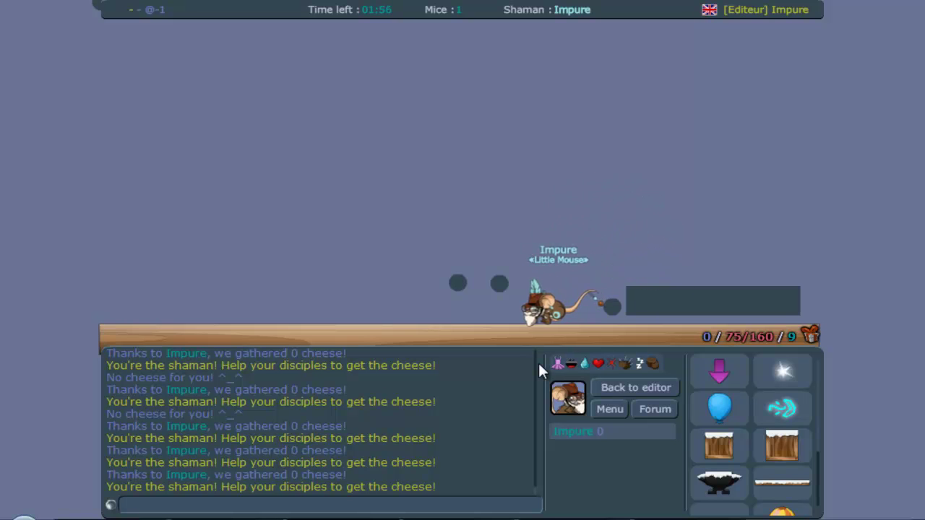
pyautogui.press('Right')
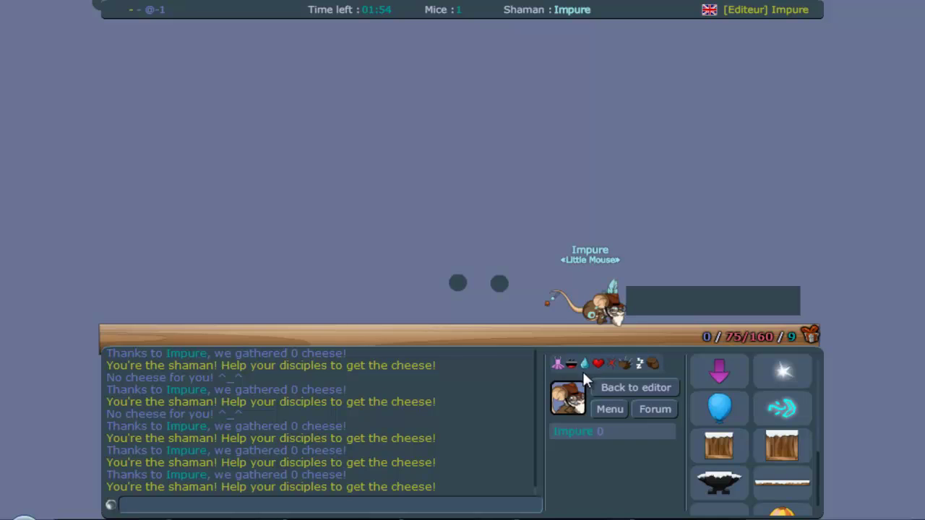
# Step: Return to the editor and select the three small circles to review their properties
pyautogui.click(623, 388)
pyautogui.click(500, 281)
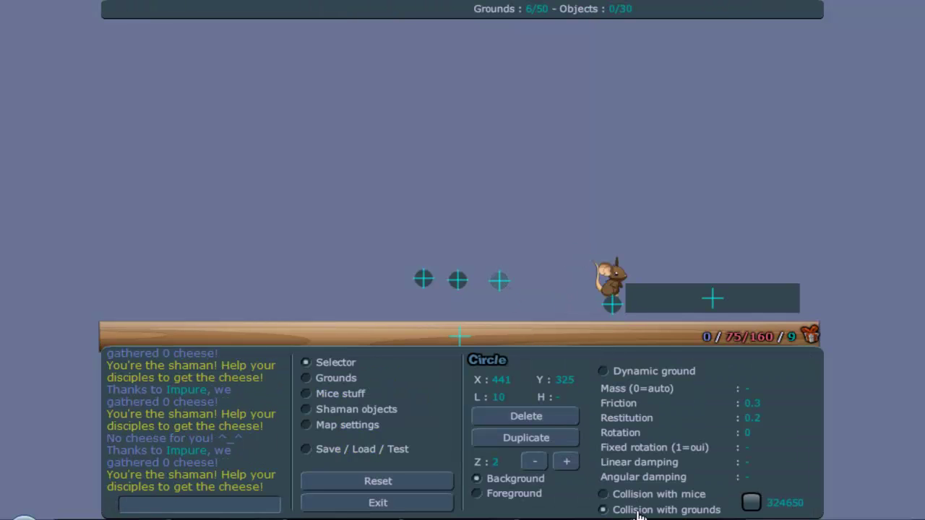
pyautogui.click(457, 281)
pyautogui.click(647, 494)
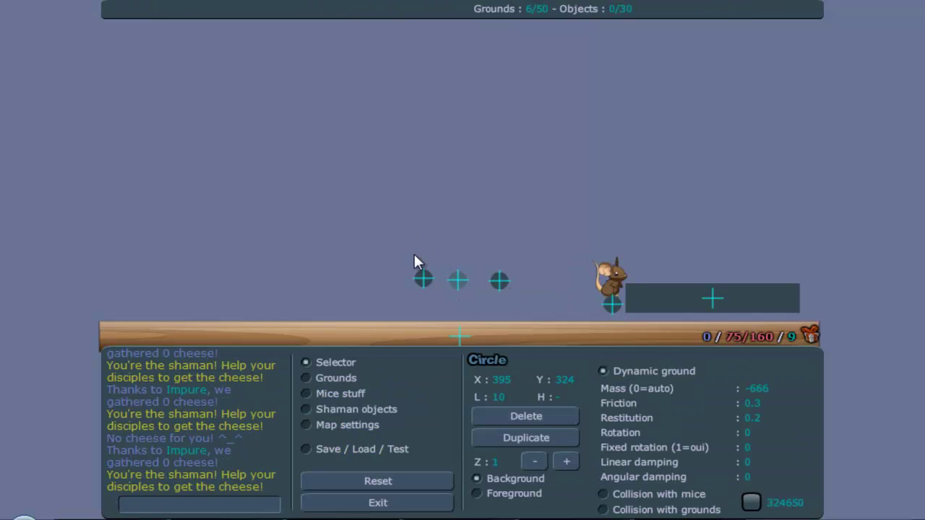
# Step: Test-run the map, running the mouse left and right across the ground, then return
pyautogui.click(378, 451)
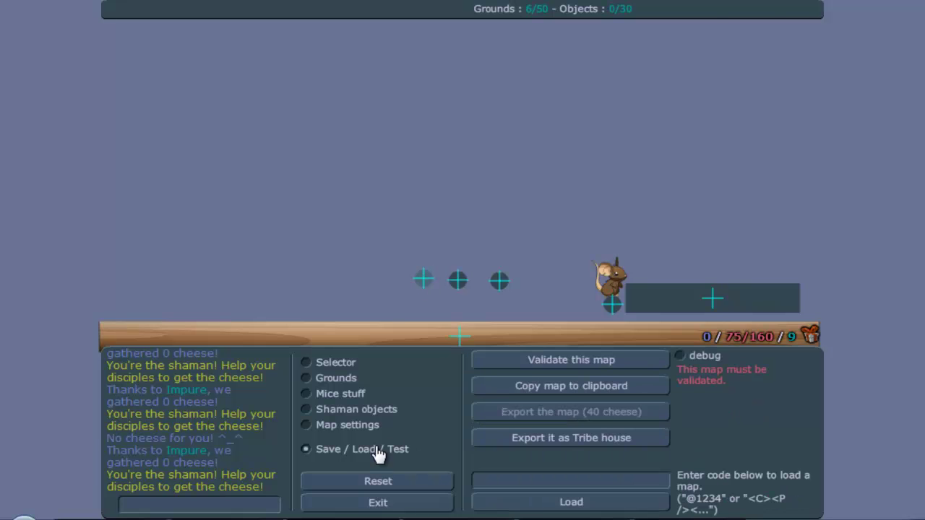
pyautogui.click(522, 365)
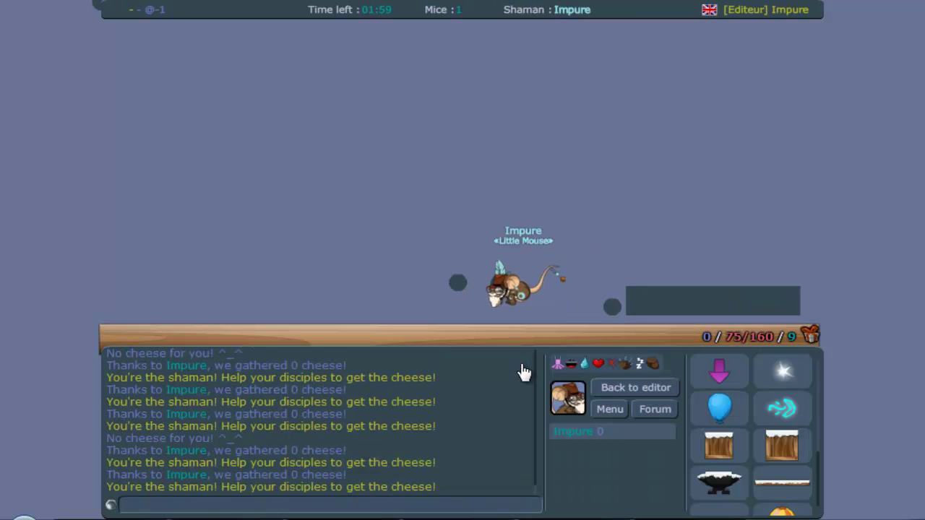
pyautogui.press('Left')
pyautogui.press('Right')
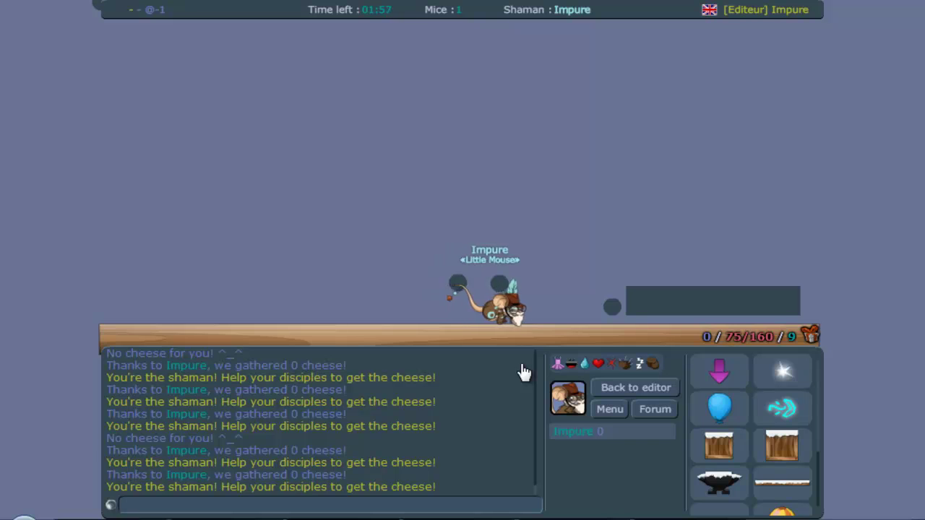
pyautogui.click(622, 390)
# Step: Reselect the left and middle circles and bring up the save, load and test options
pyautogui.click(424, 280)
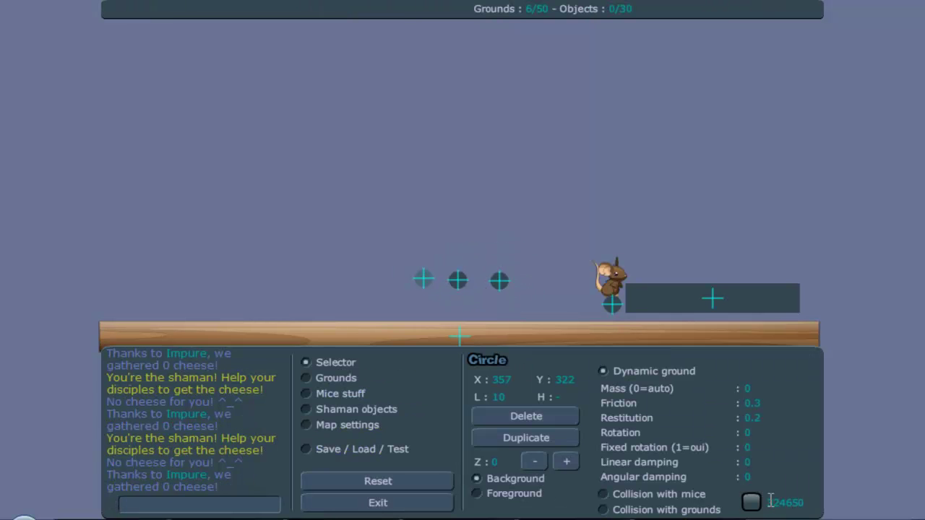
pyautogui.write('3')
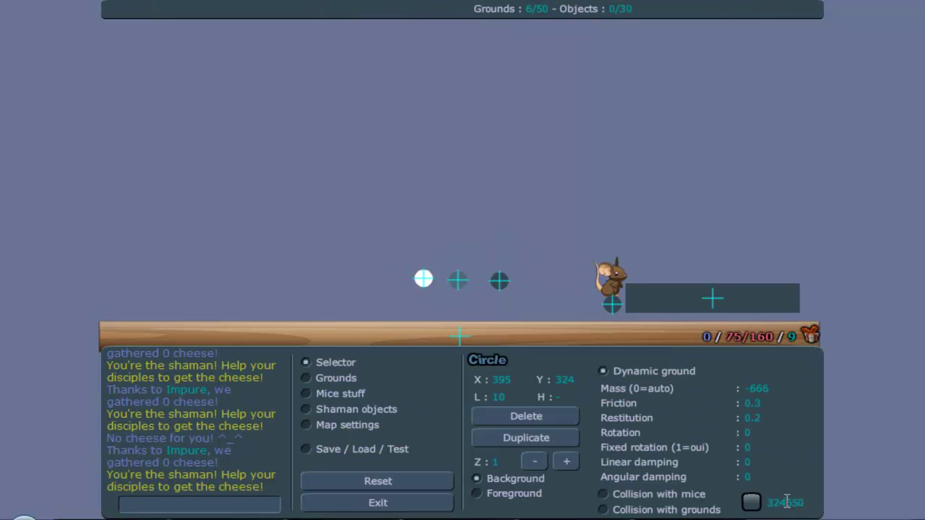
pyautogui.click(458, 280)
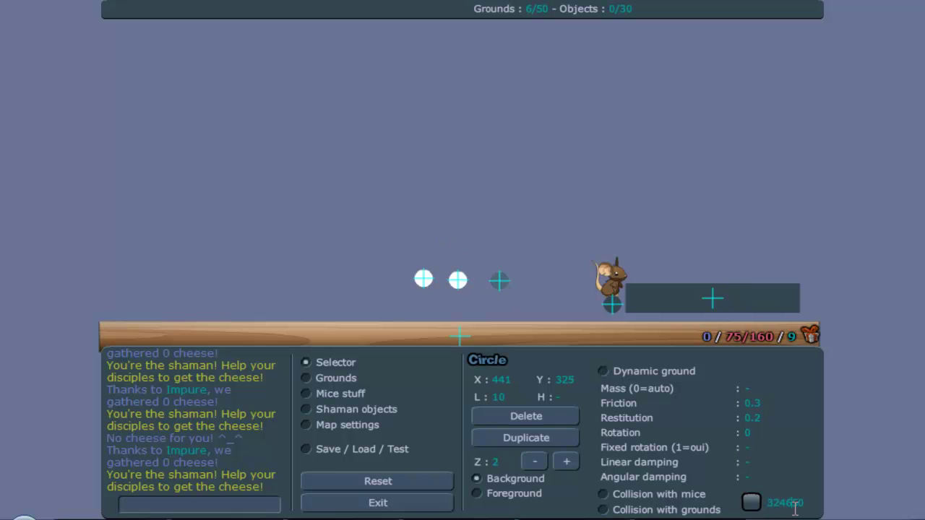
pyautogui.click(355, 447)
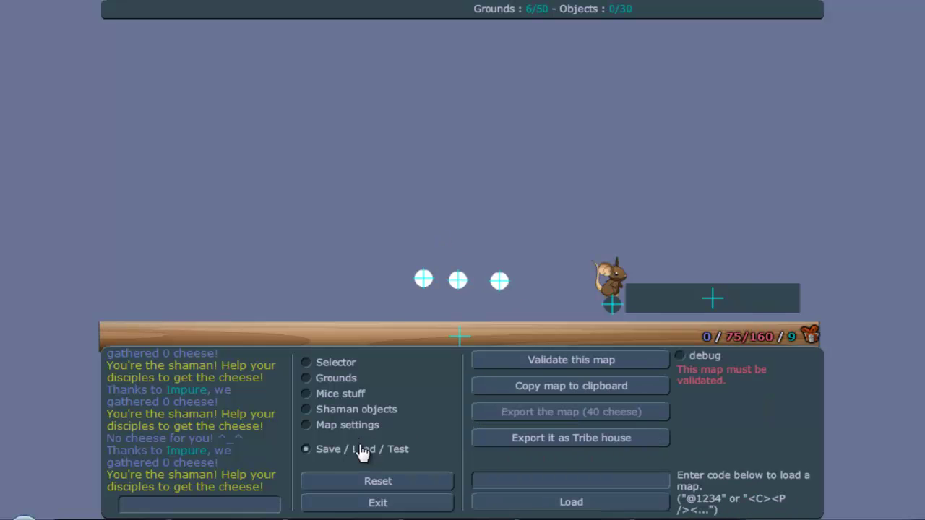
# Step: Copy the map code, paste it into Word, and change the circle colours to ffffffff
pyautogui.click(539, 393)
pyautogui.hotkey('ctrl', 'v')
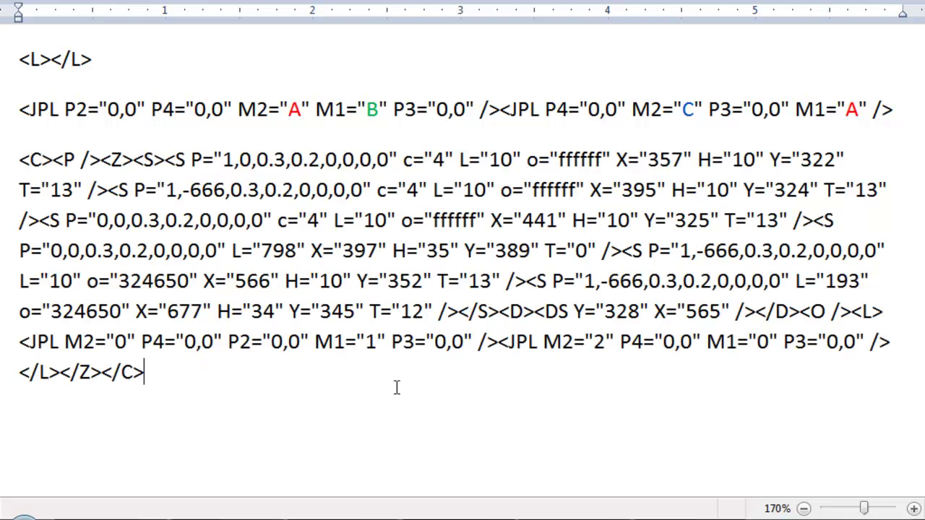
pyautogui.write('ff')
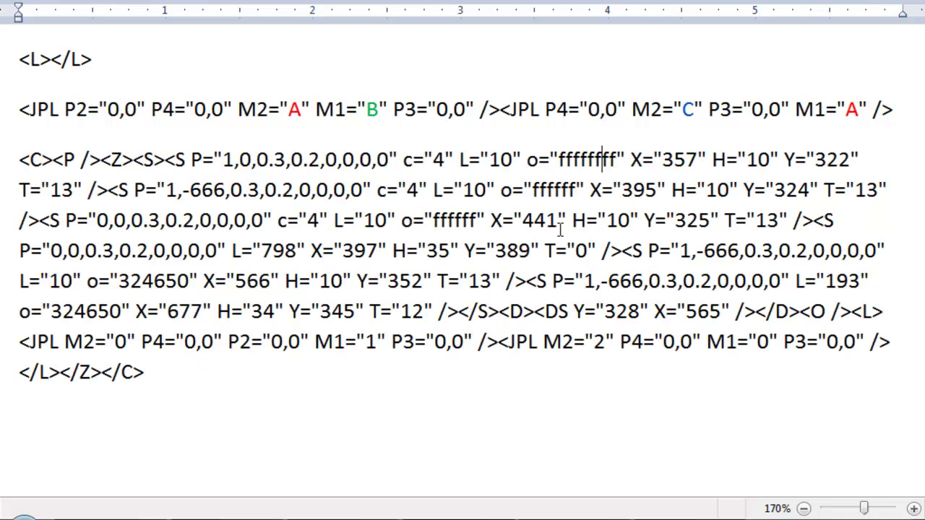
pyautogui.write('f')
pyautogui.click(555, 189)
pyautogui.write('ffff')
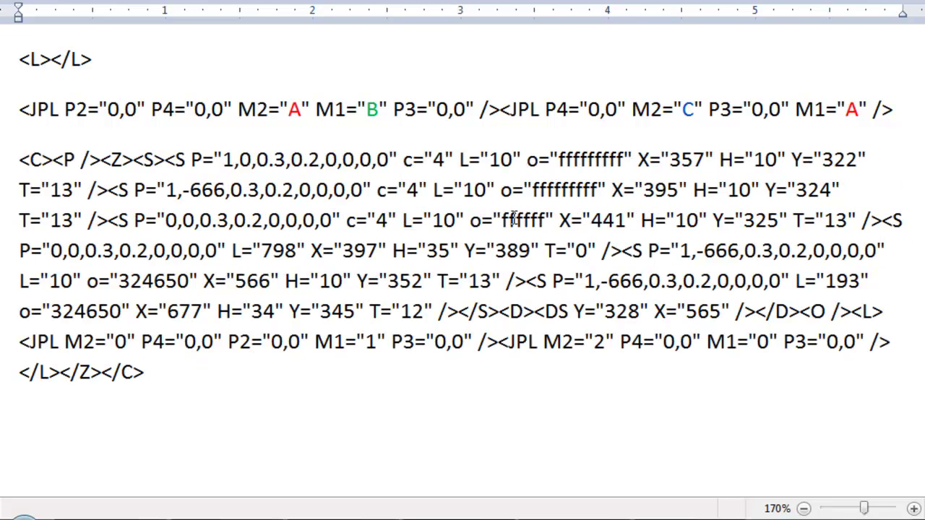
pyautogui.write('f')
pyautogui.moveTo(508, 394)
pyautogui.mouseDown()
pyautogui.moveTo(867, 161)
pyautogui.moveTo(6, 160)
pyautogui.mouseUp()
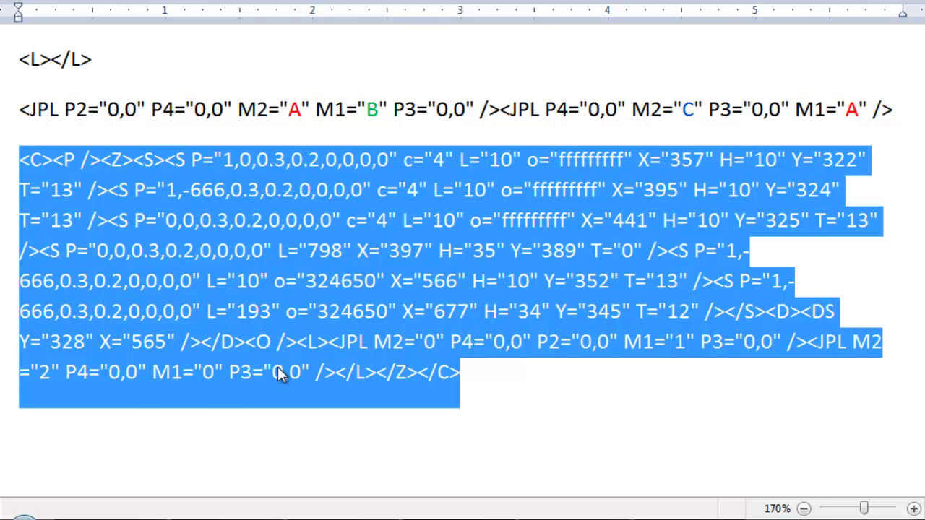
# Step: Paste the edited white-circle map code into the Load field and load it
pyautogui.hotkey('ctrl', 'c')
pyautogui.click(381, 518)
pyautogui.click(630, 483)
pyautogui.hotkey('ctrl', 'v')
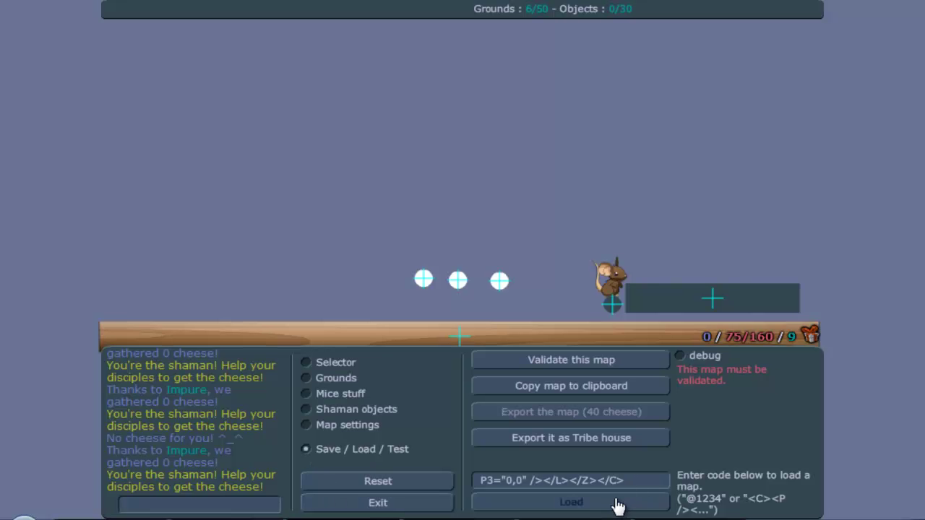
pyautogui.click(619, 504)
# Step: Test-play the map, walking and jumping left past the invisible circles, then return to the editor
pyautogui.click(397, 456)
pyautogui.click(589, 362)
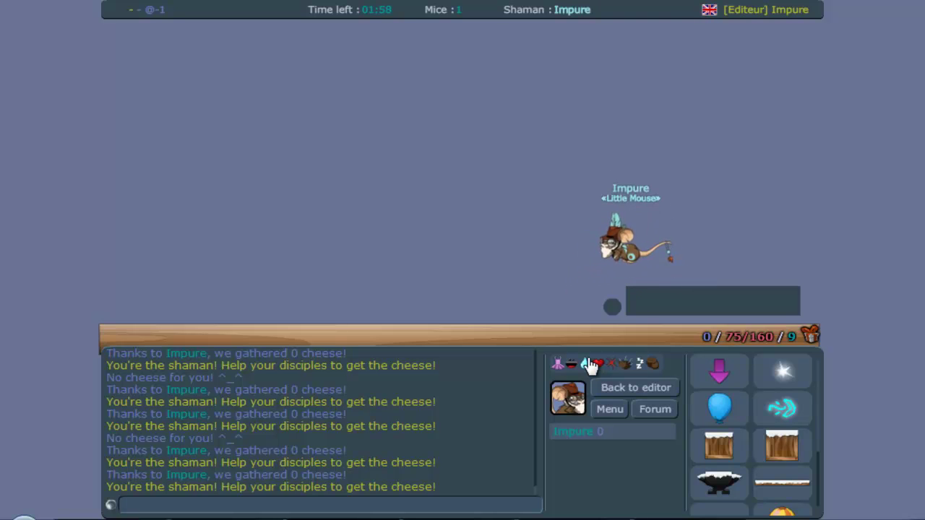
pyautogui.press('Left')
pyautogui.press('Left')
pyautogui.press('Up')
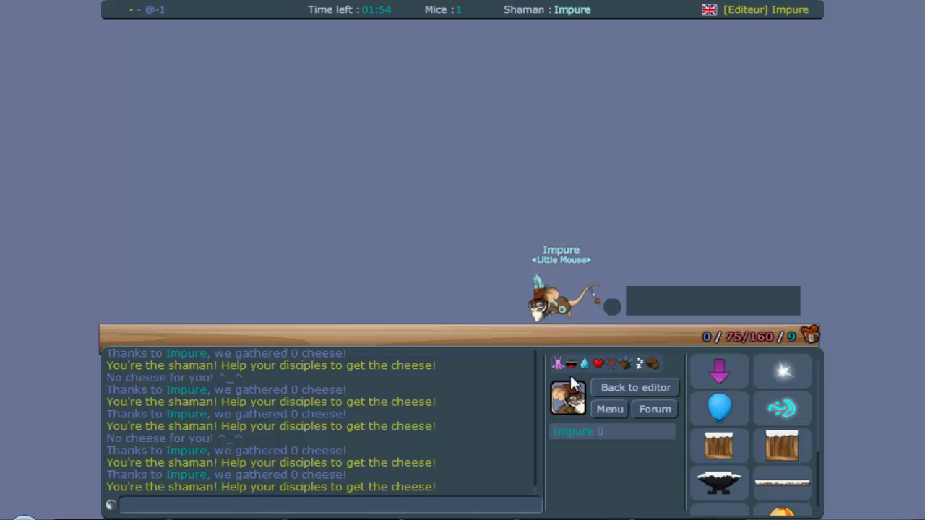
pyautogui.click(636, 389)
# Step: Duplicate the wood ground and place the copy along the top as a ceiling
pyautogui.click(612, 340)
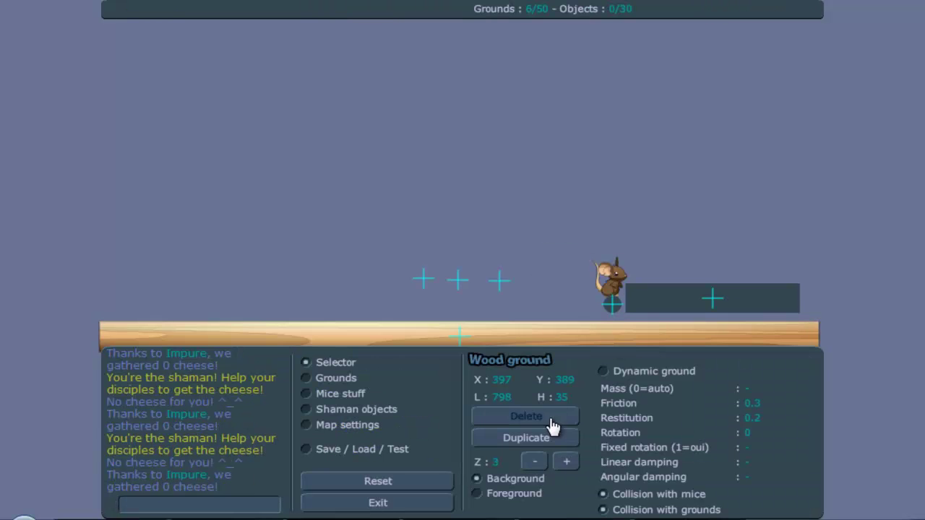
pyautogui.click(526, 438)
pyautogui.moveTo(698, 351); pyautogui.dragTo(668, 183)
pyautogui.moveTo(627, 98); pyautogui.dragTo(641, 41)
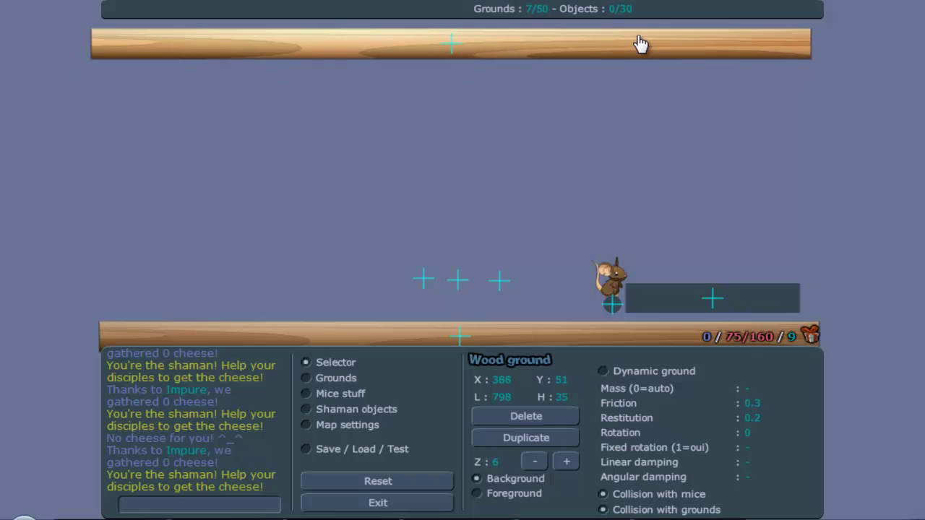
# Step: Duplicate the grey rectangle, widen it to 800, and move it up under the top
pyautogui.click(738, 312)
pyautogui.click(542, 439)
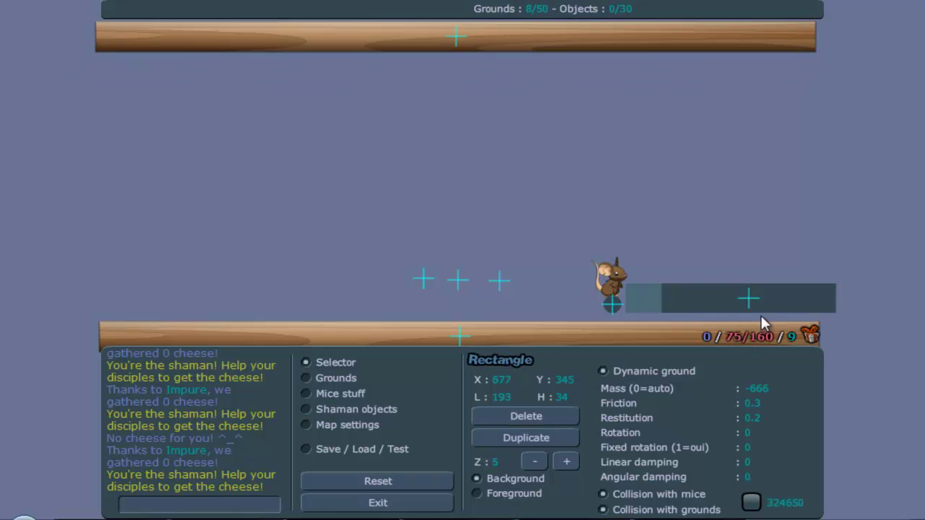
pyautogui.moveTo(761, 315); pyautogui.dragTo(691, 204)
pyautogui.doubleClick(514, 396)
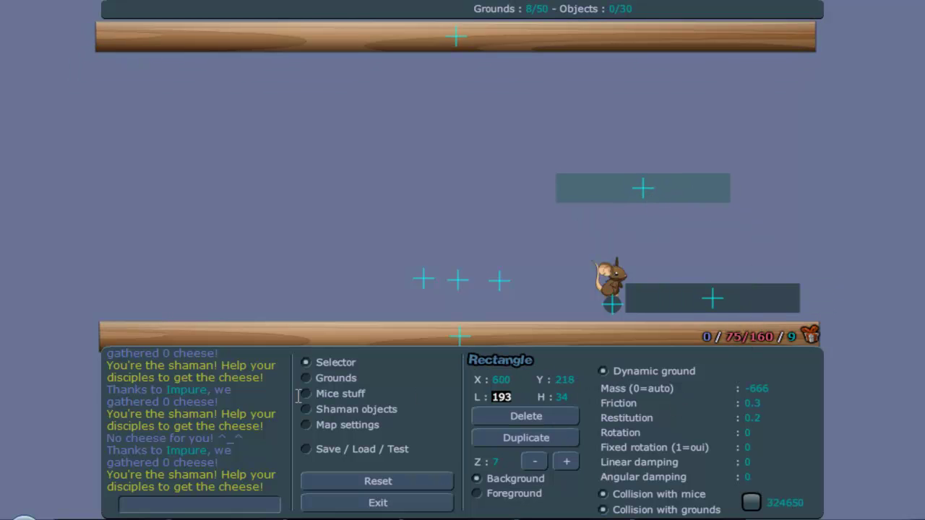
pyautogui.write('800')
pyautogui.press('Return')
pyautogui.moveTo(664, 186); pyautogui.dragTo(477, 16)
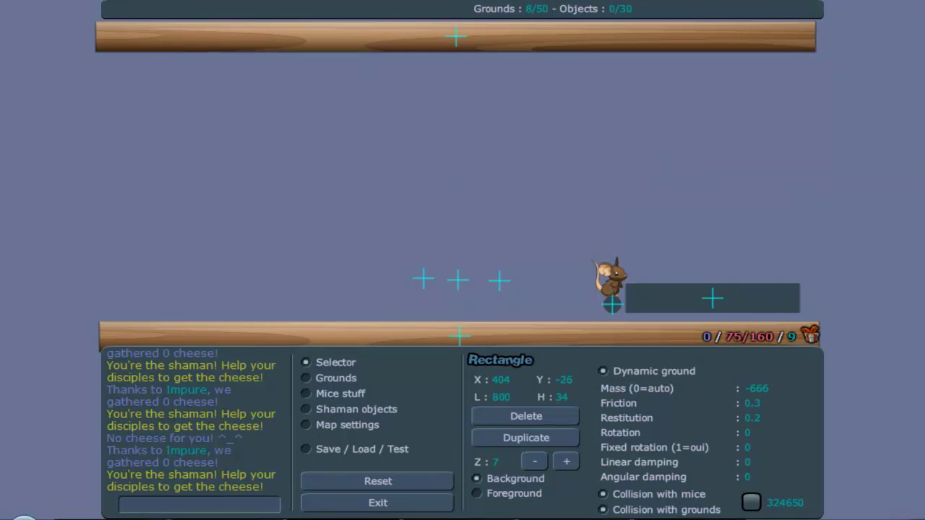
# Step: Move the mouse spawn right and up, and set the circle's restitution to 5
pyautogui.moveTo(612, 273); pyautogui.dragTo(667, 261)
pyautogui.click(613, 305)
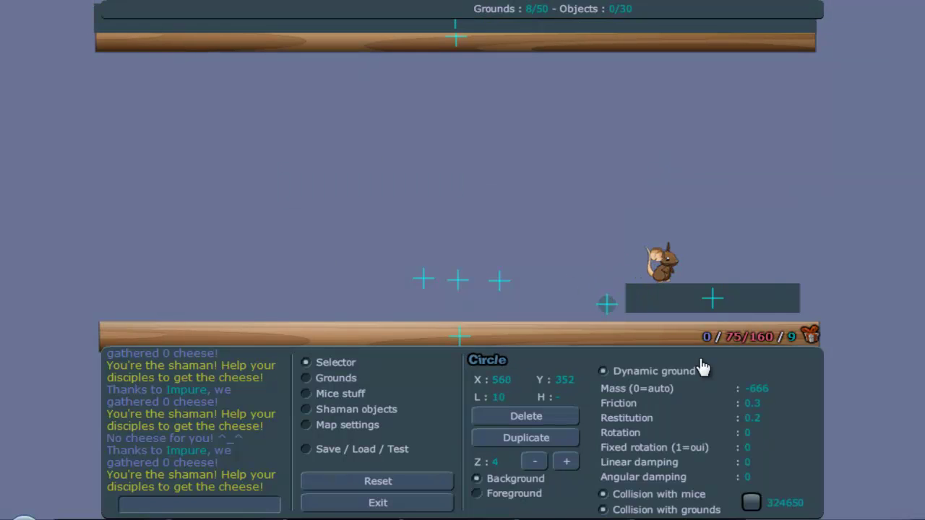
pyautogui.doubleClick(753, 418)
pyautogui.write('5')
# Step: Test-play the map, steering the mouse up to the ceiling plank and back onto the dark platform
pyautogui.click(365, 450)
pyautogui.click(566, 363)
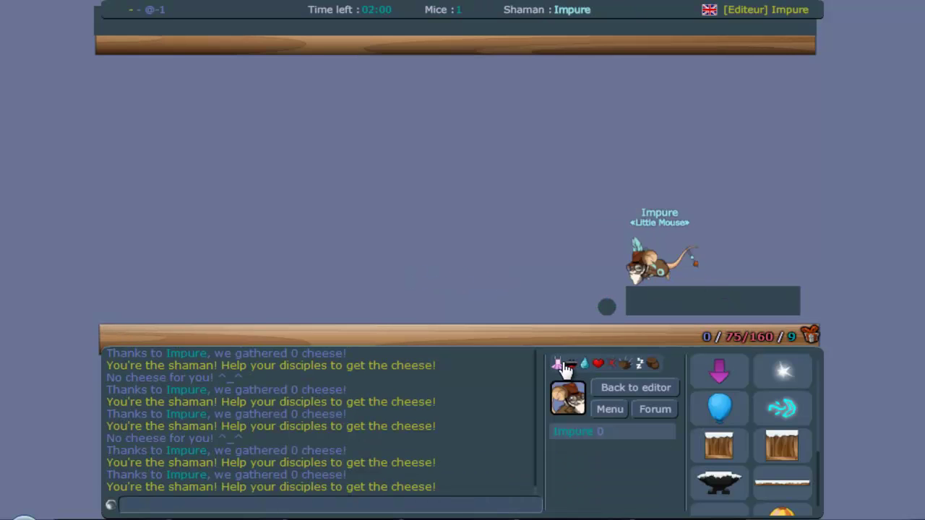
pyautogui.press('Left')
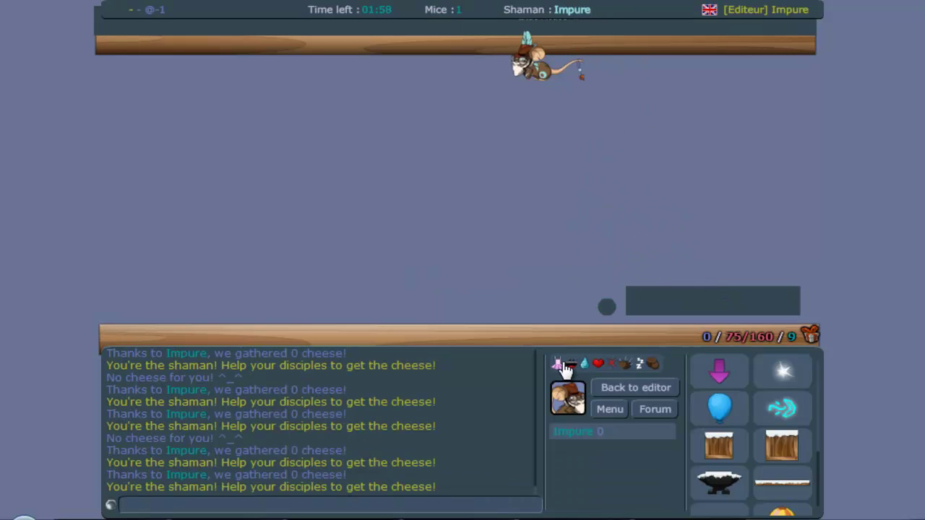
pyautogui.press('Right')
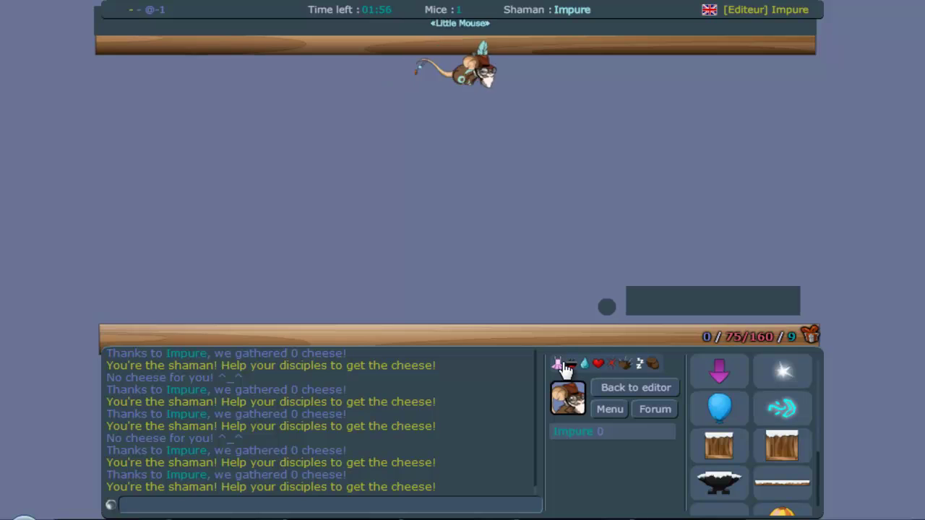
pyautogui.press('Up')
pyautogui.press('Right')
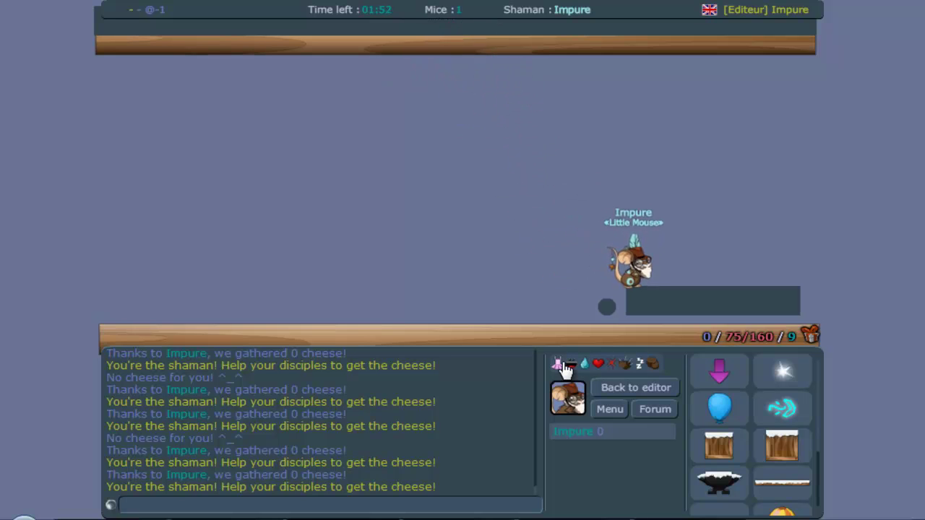
pyautogui.press('Left')
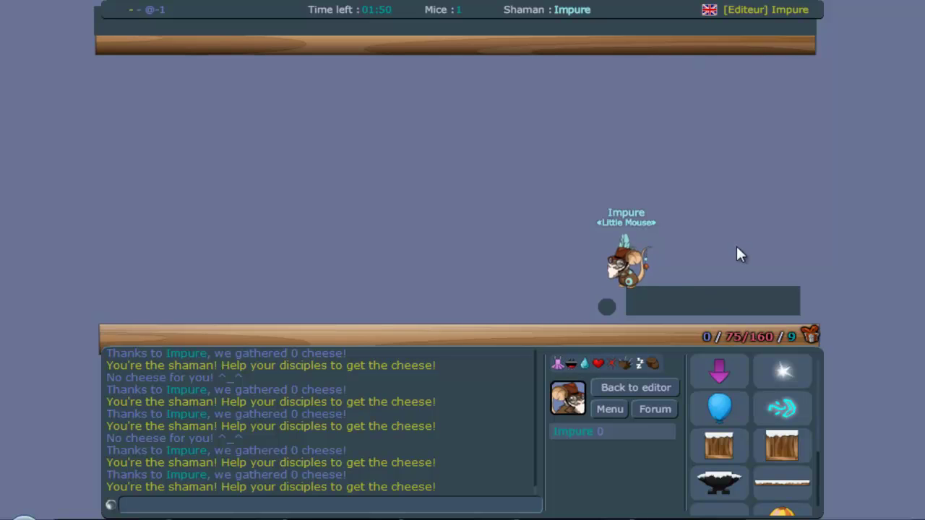